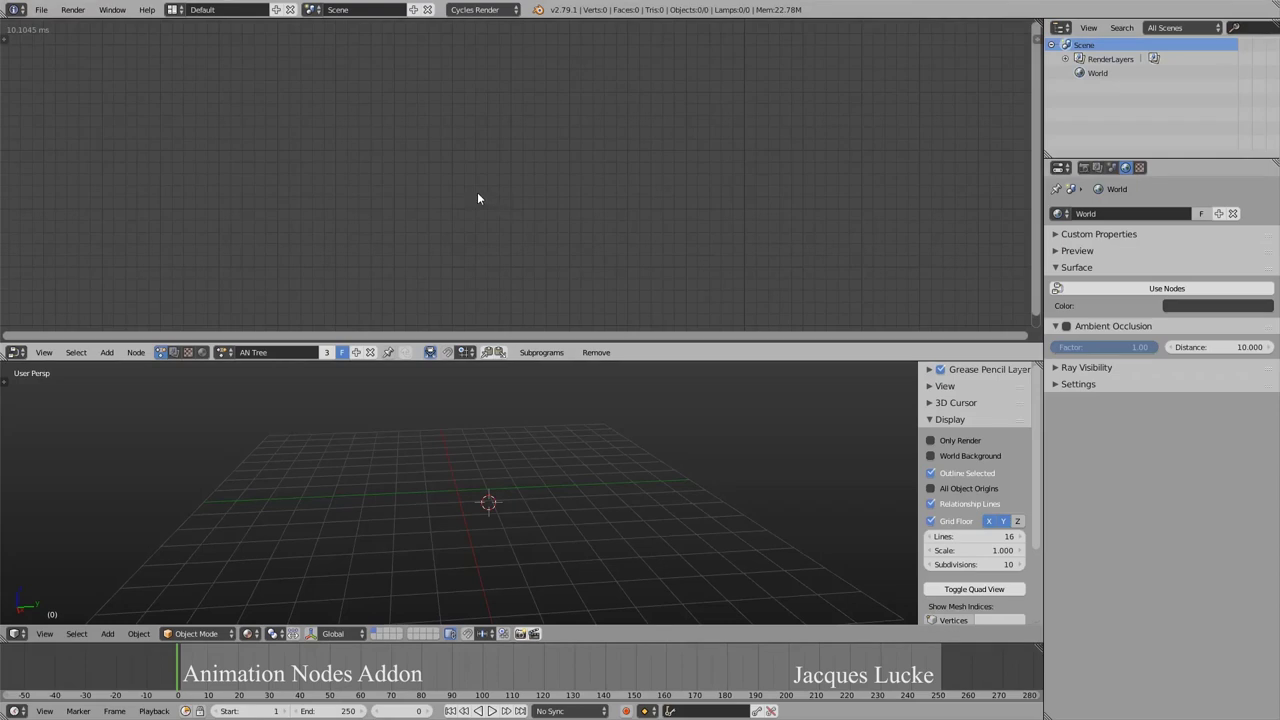
- Add Grid Mesh and Mesh Object Output nodes, linking Vertices and Polygon Indices through Combine Mesh Data
text(grid)
key(Return)
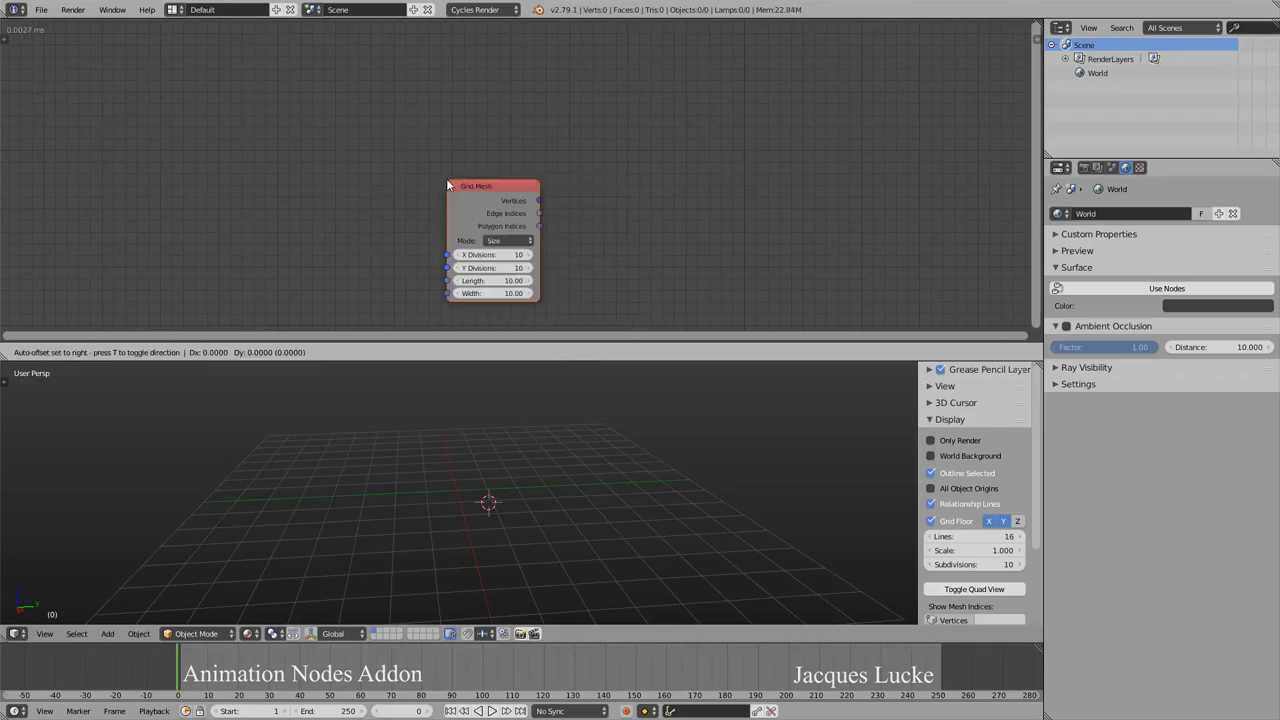
click(297, 141)
key(ctrl+a)
text(m)
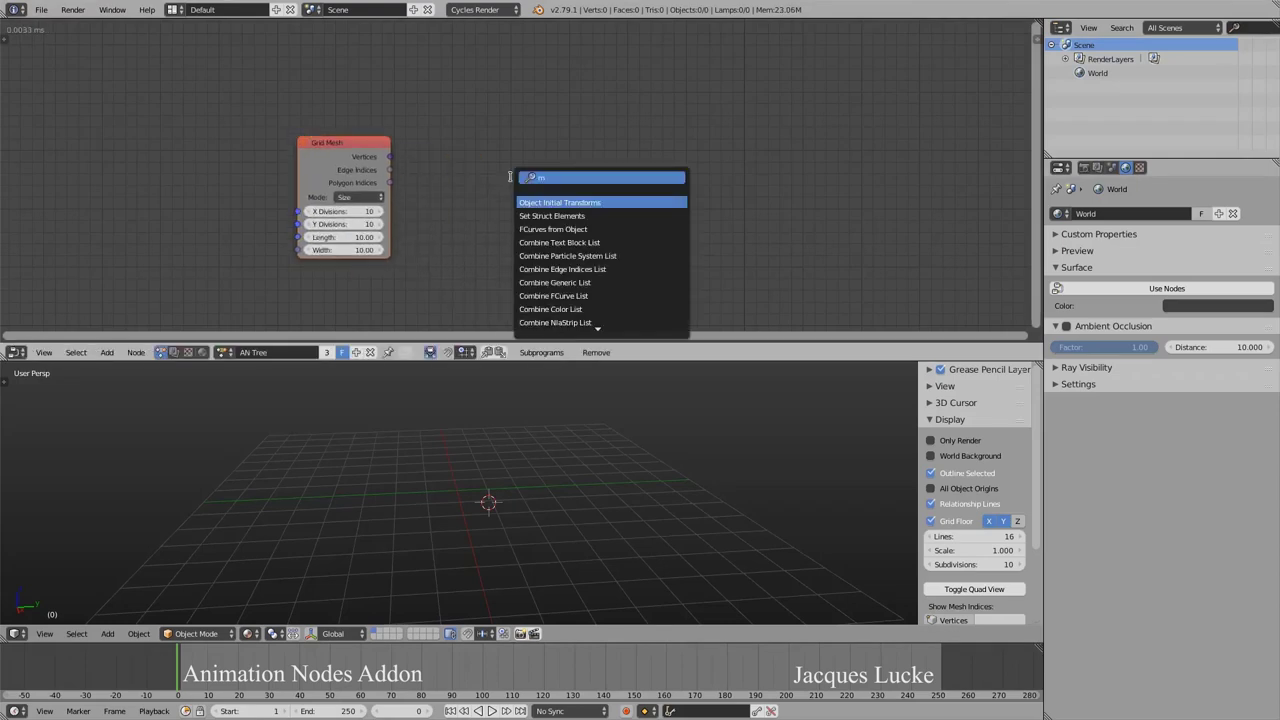
text(esh out)
key(Return)
click(770, 160)
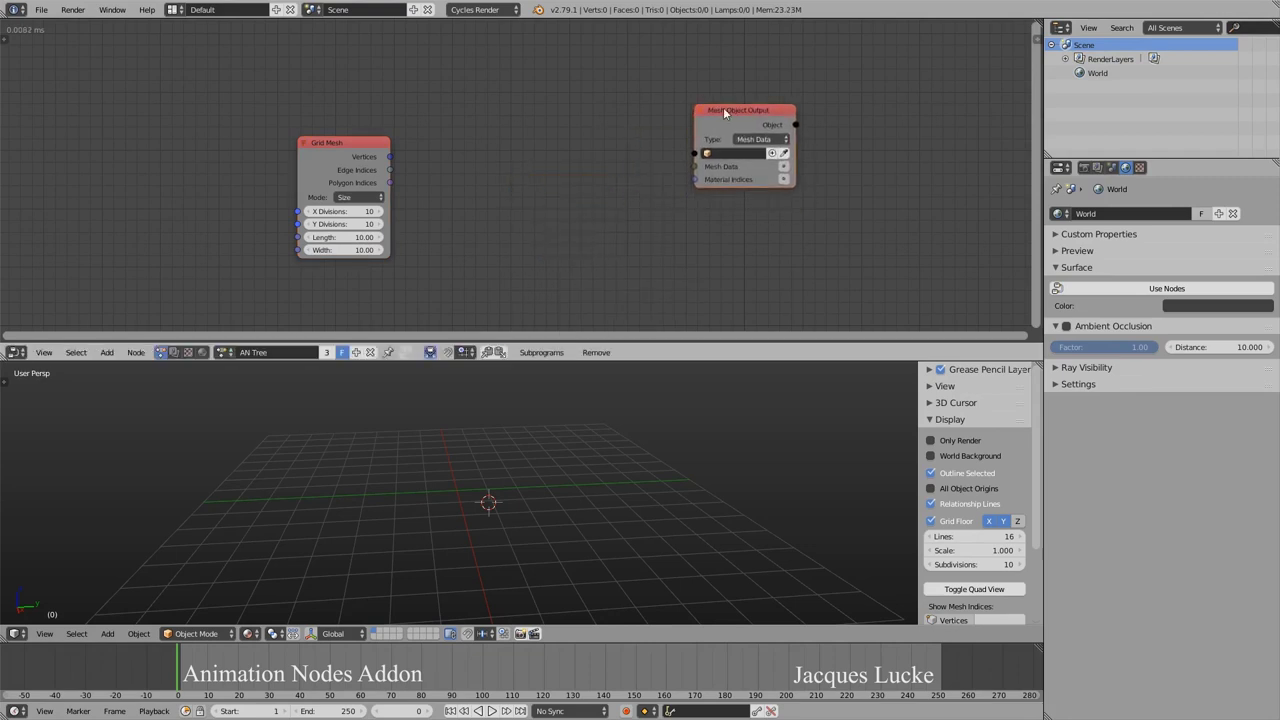
drag(690, 166, 390, 157)
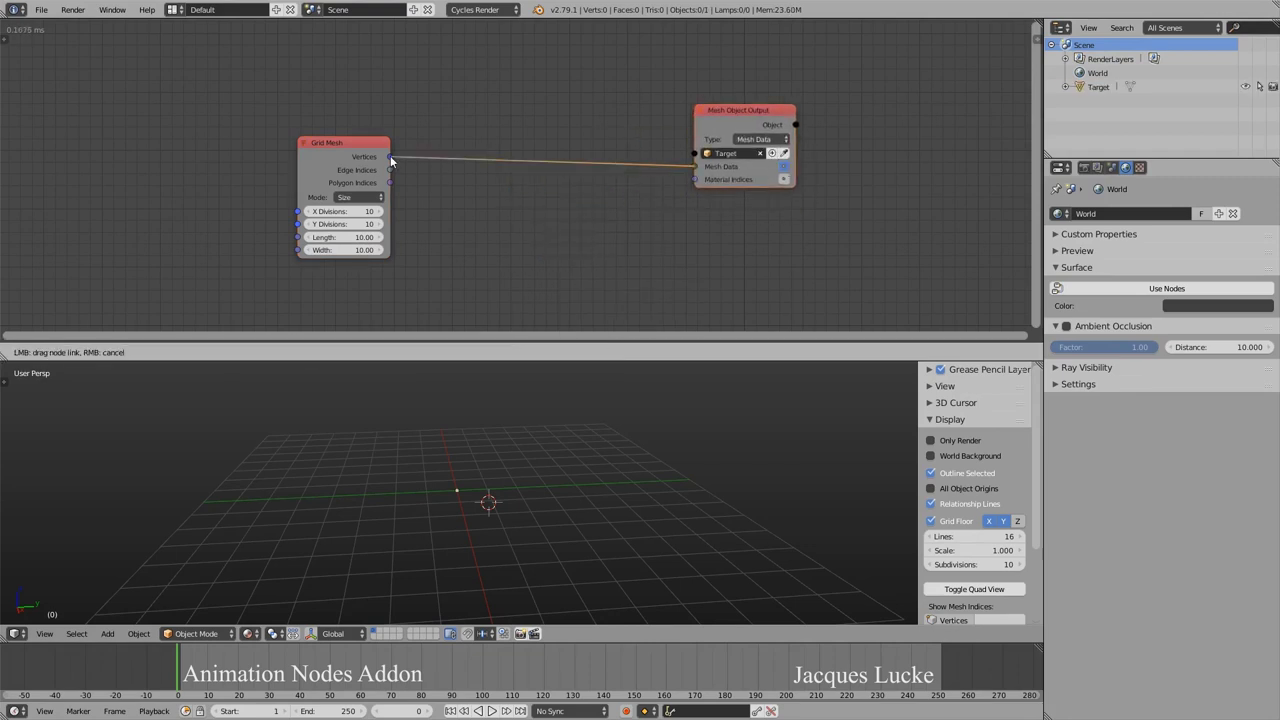
drag(544, 147, 574, 145)
drag(384, 188, 530, 179)
- Give the new Target grid plane the Blue material
right_click(519, 486)
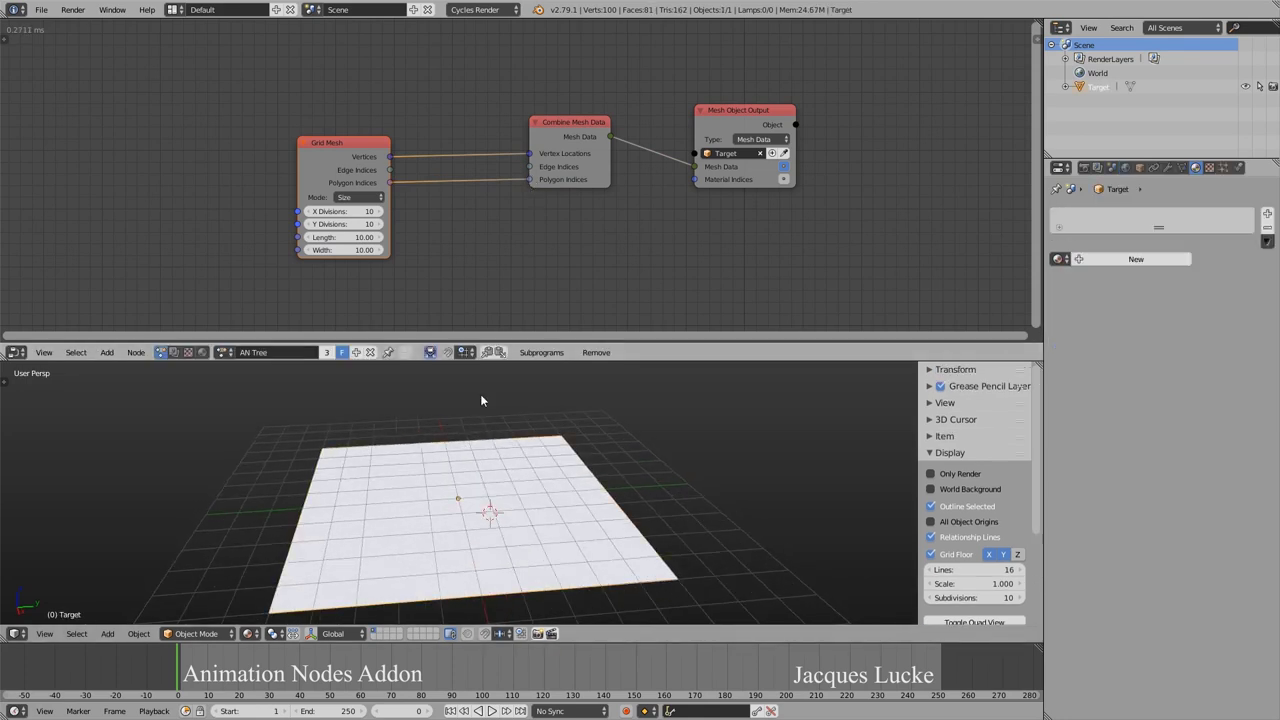
click(1059, 259)
click(1080, 278)
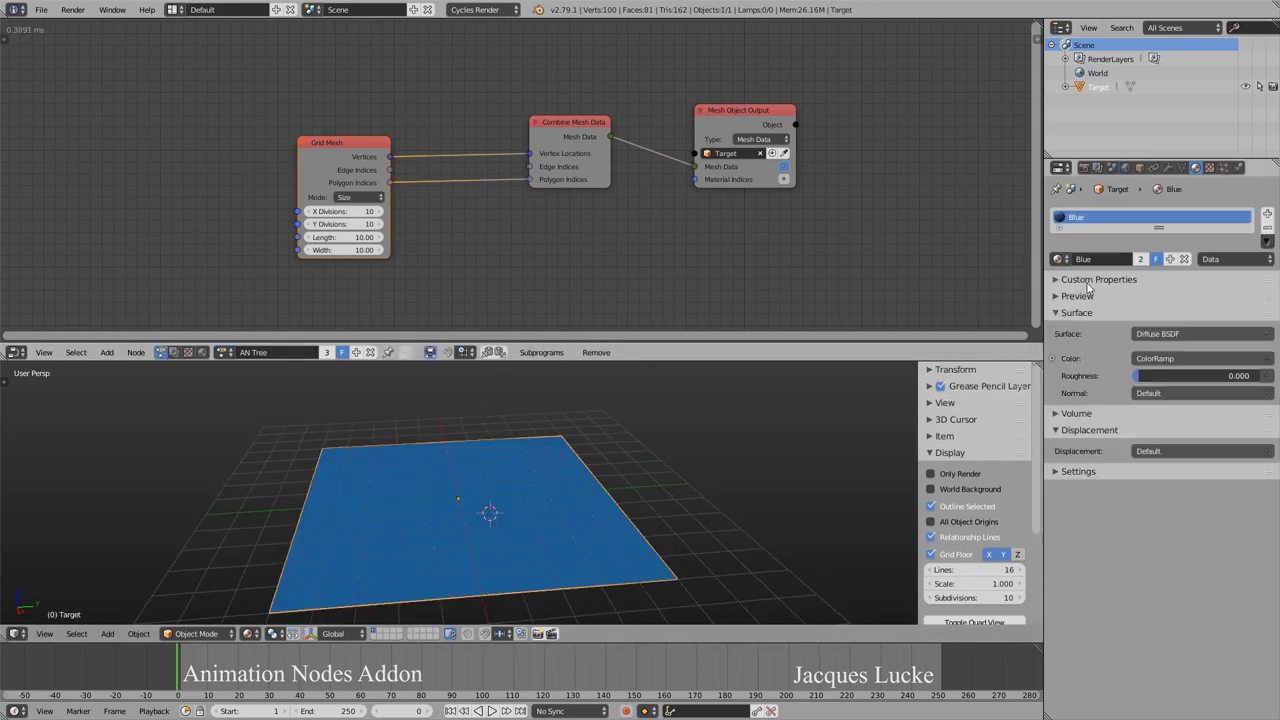
ctrl+scroll(530, 250, left, 3)
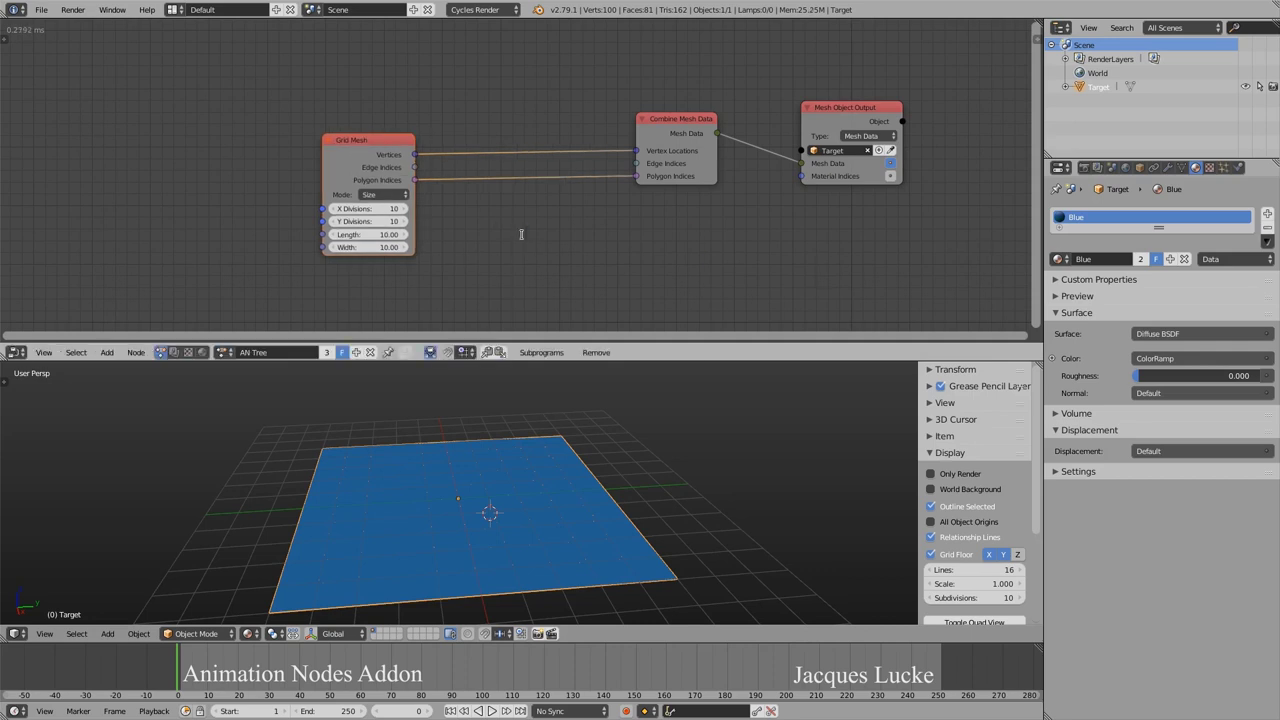
- Insert an Offset Vector node between Grid Mesh and Combine Mesh Data
key(ctrl+a)
text(offset)
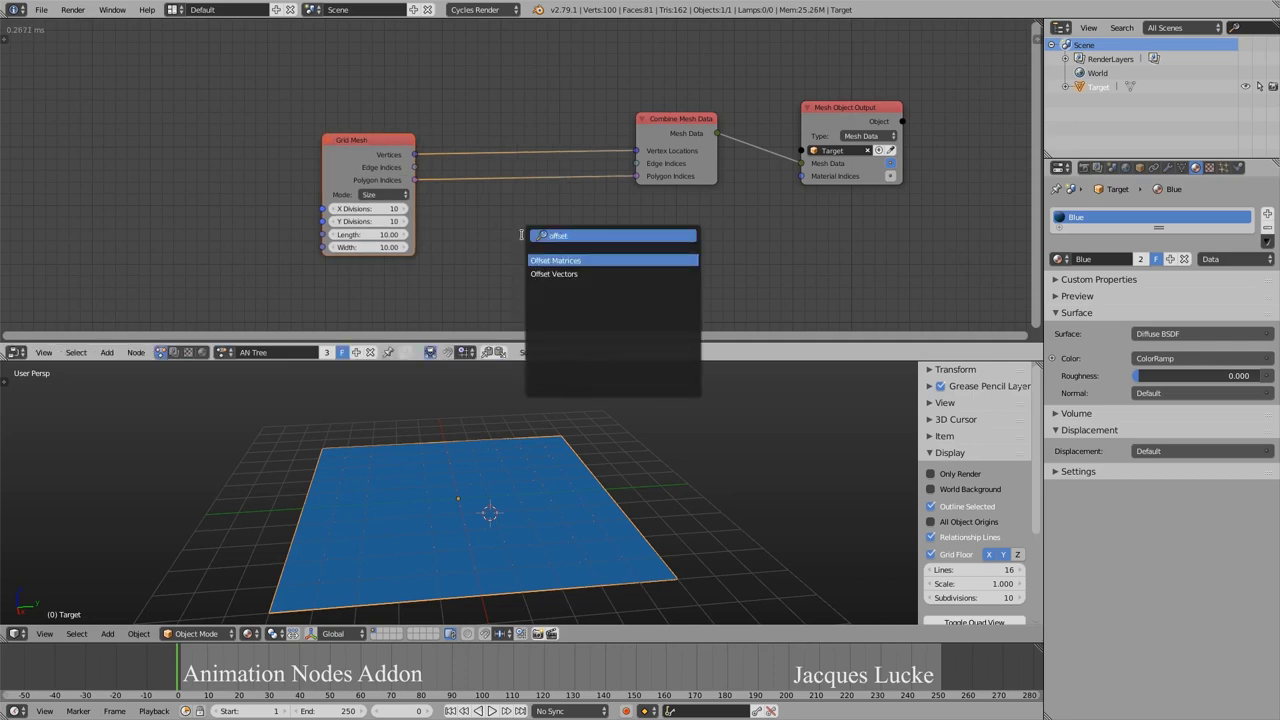
key(Down)
key(Return)
click(543, 146)
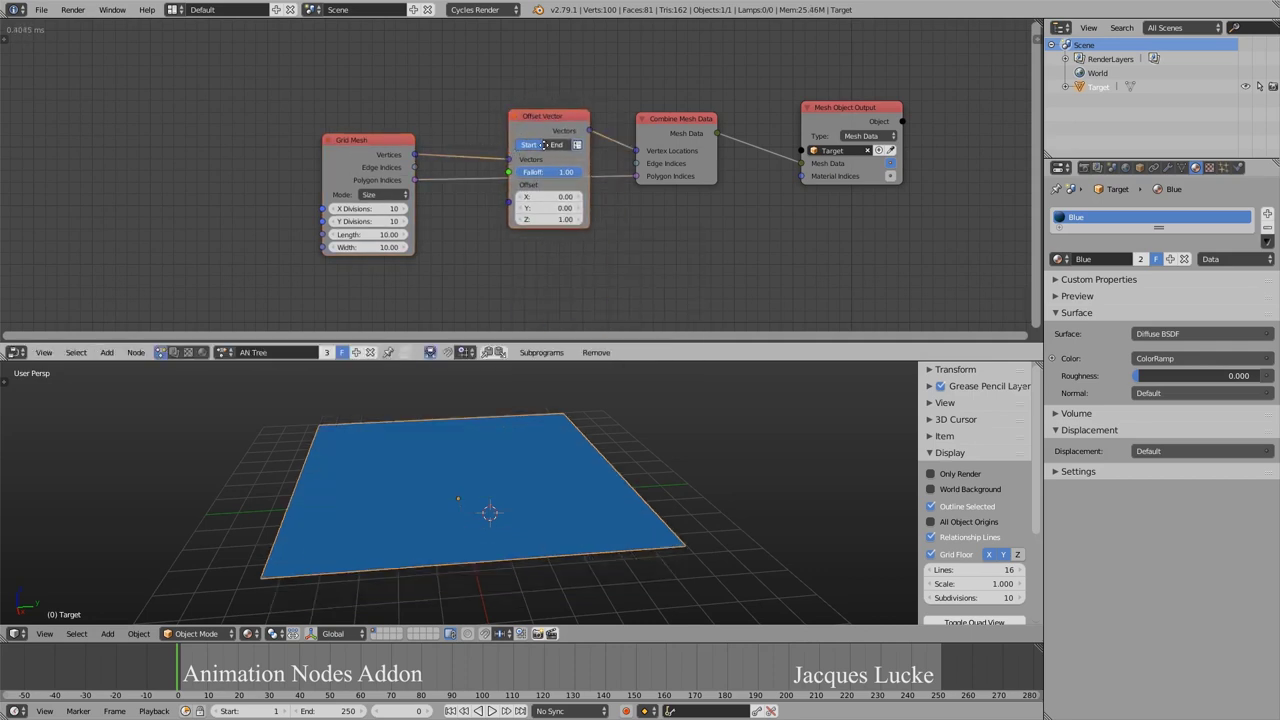
middle_drag(543, 146, 665, 129)
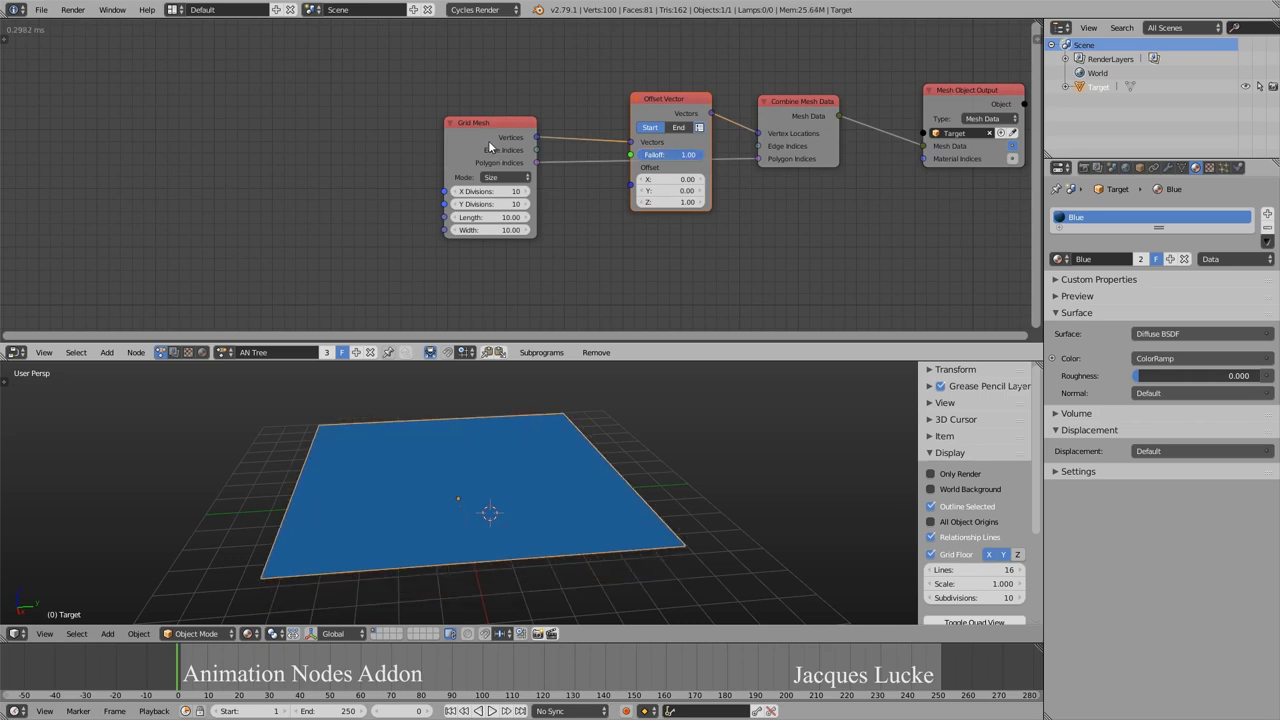
drag(489, 146, 317, 137)
- Feed the grid vertices into a Vector Noise node, routed through Custom Falloff into Offset Vector's Falloff
key(ctrl+a)
text(vector noise)
key(Return)
click(393, 181)
drag(365, 140, 399, 230)
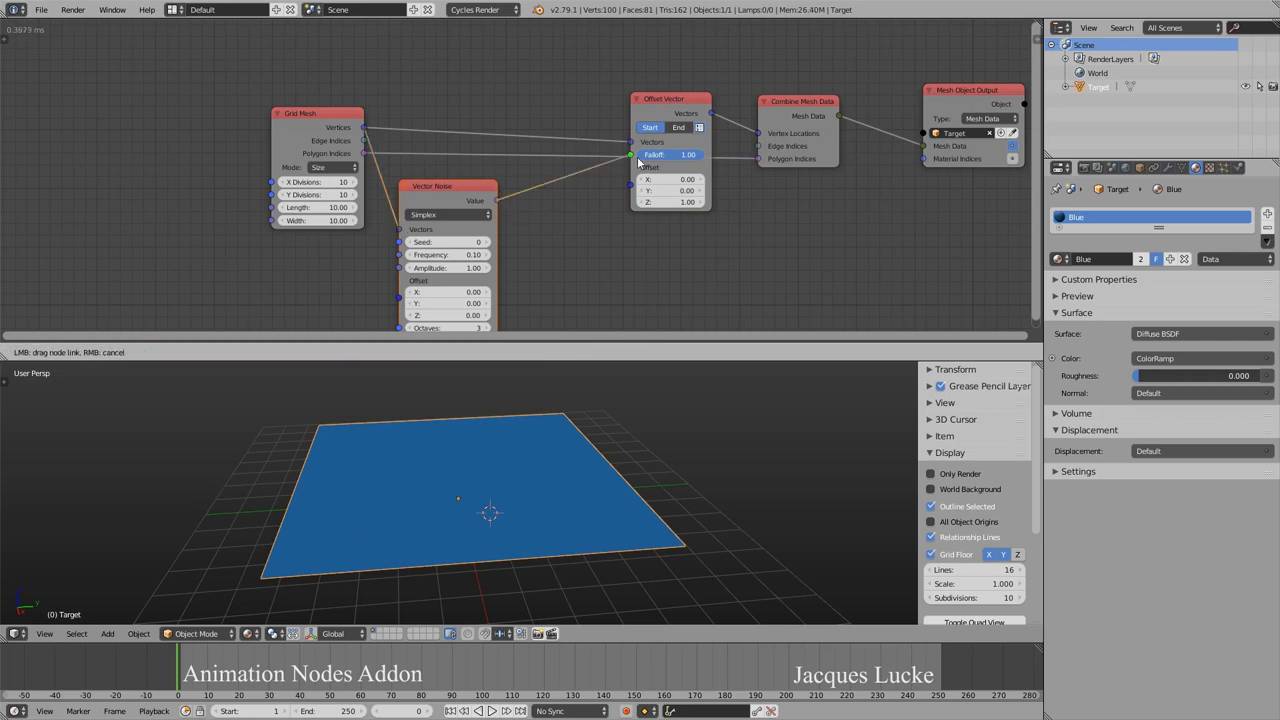
drag(496, 200, 631, 154)
drag(545, 210, 556, 191)
click(556, 191)
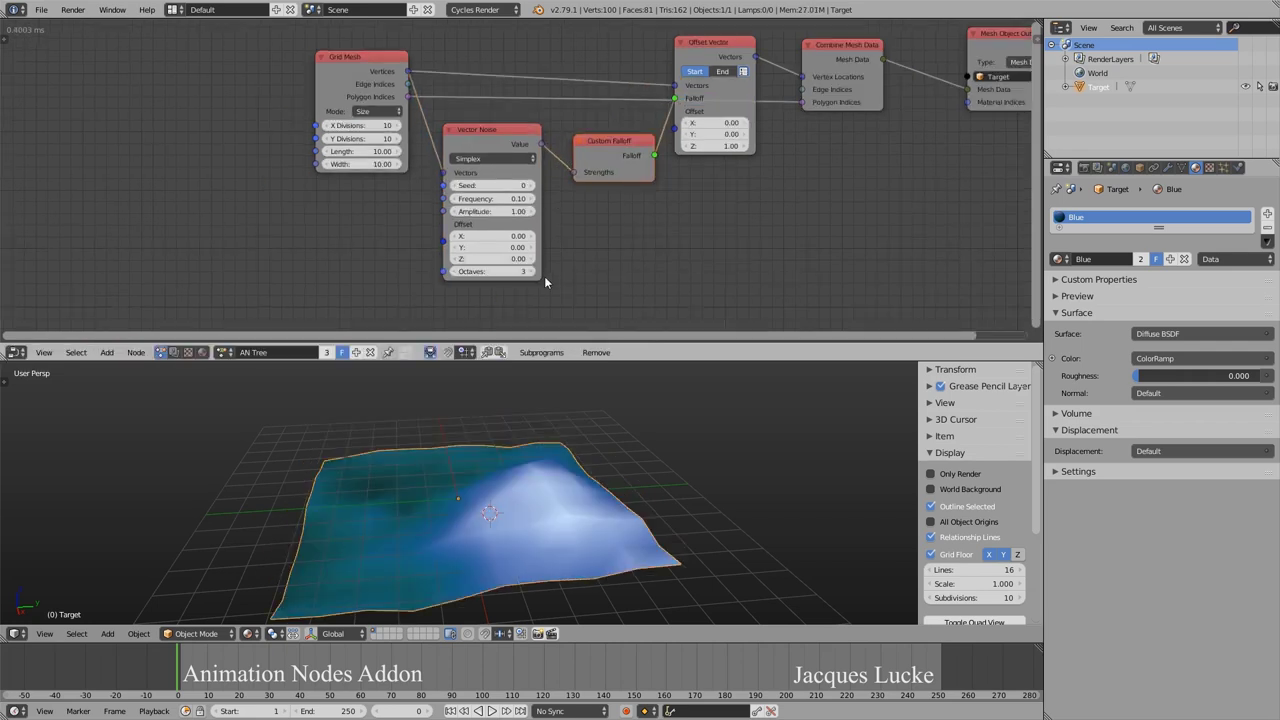
- Set the grid's X and Y Divisions to 150 and raise the noise frequency
middle_drag(544, 276, 637, 260)
drag(548, 203, 600, 203)
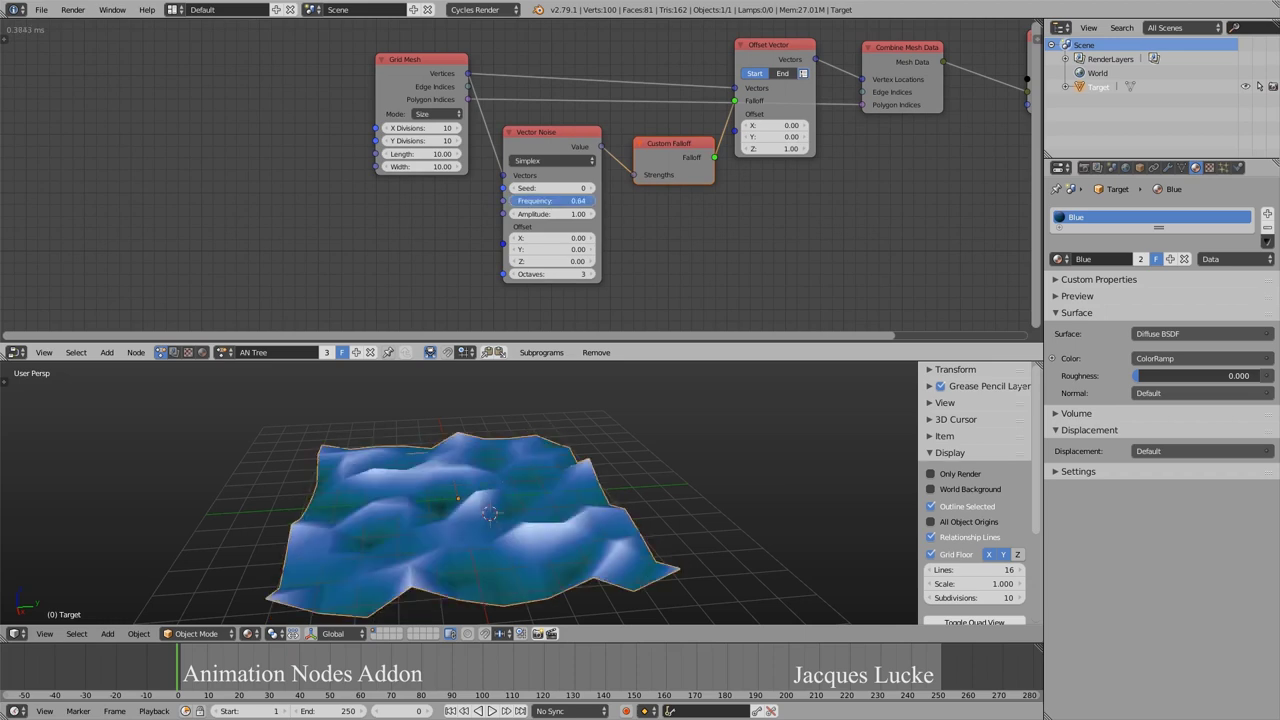
drag(422, 128, 422, 141)
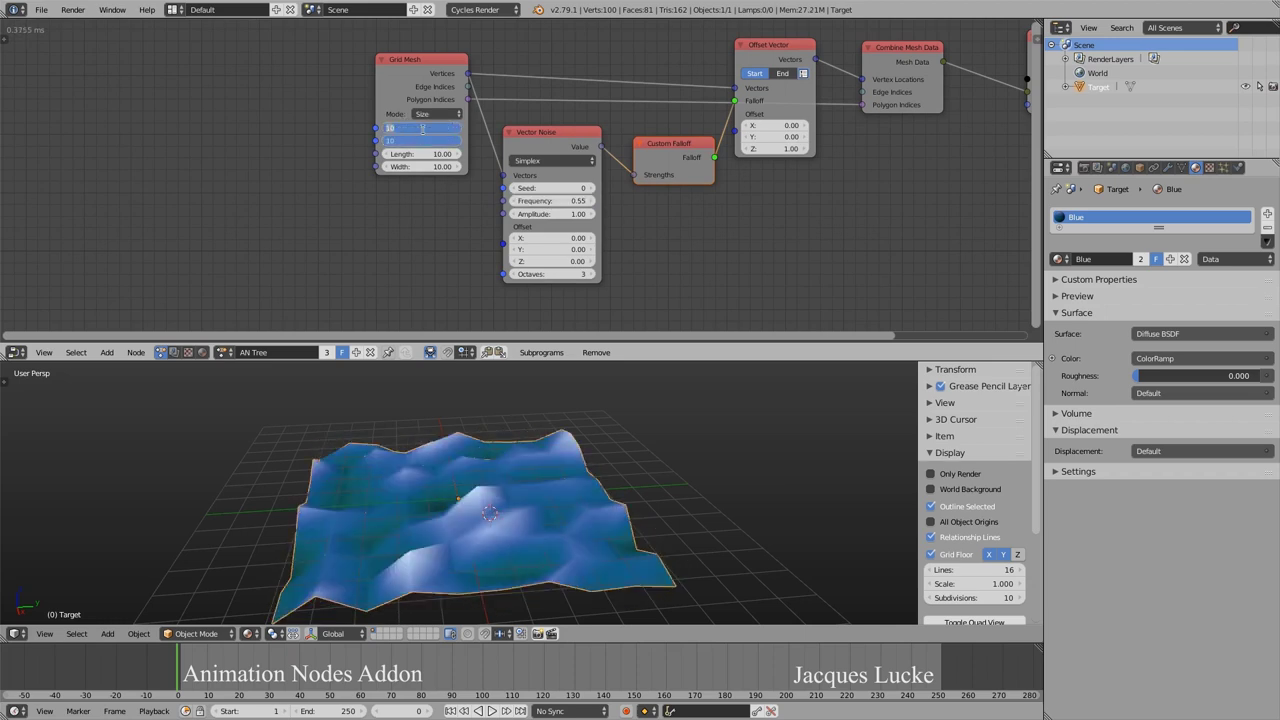
text(150)
key(Return)
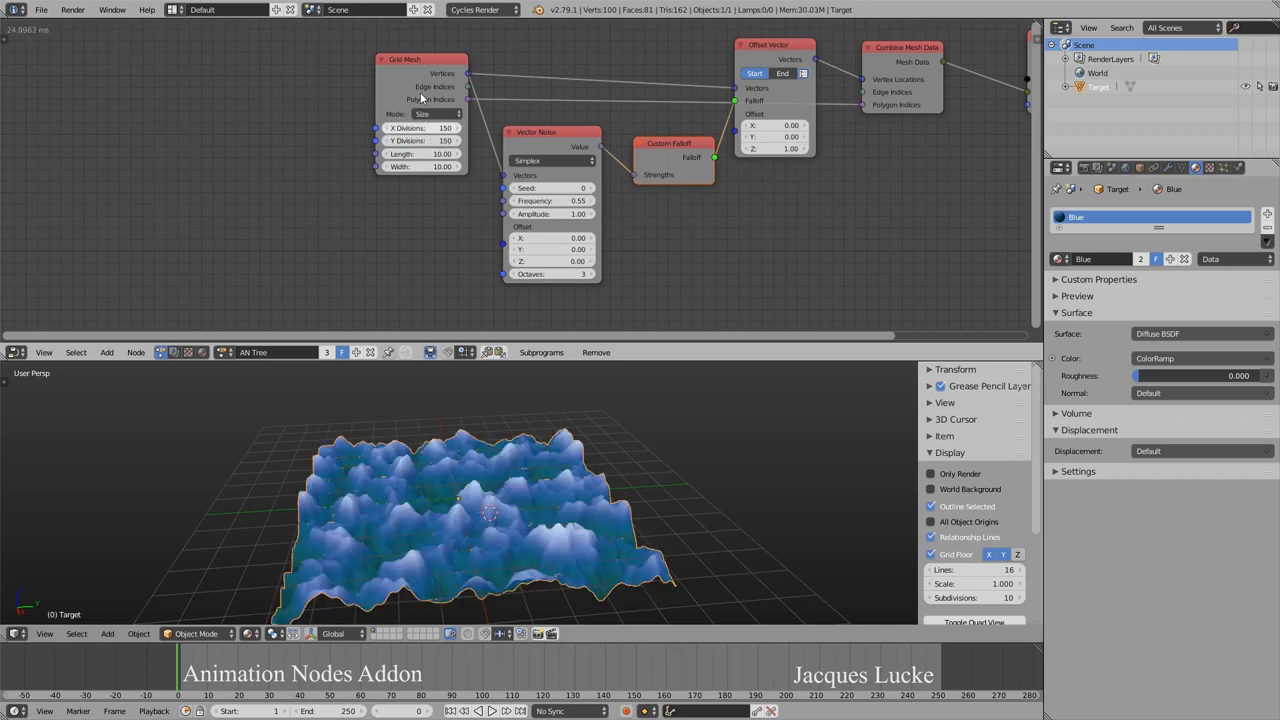
drag(400, 107, 296, 124)
- Settle the noise frequency at 0.49 and show only rendered geometry in the 3D view
mouse_move(550, 201)
mouse_down()
mouse_move(533, 201)
mouse_move(550, 201)
mouse_up()
middle_drag(550, 391, 700, 450)
click(957, 473)
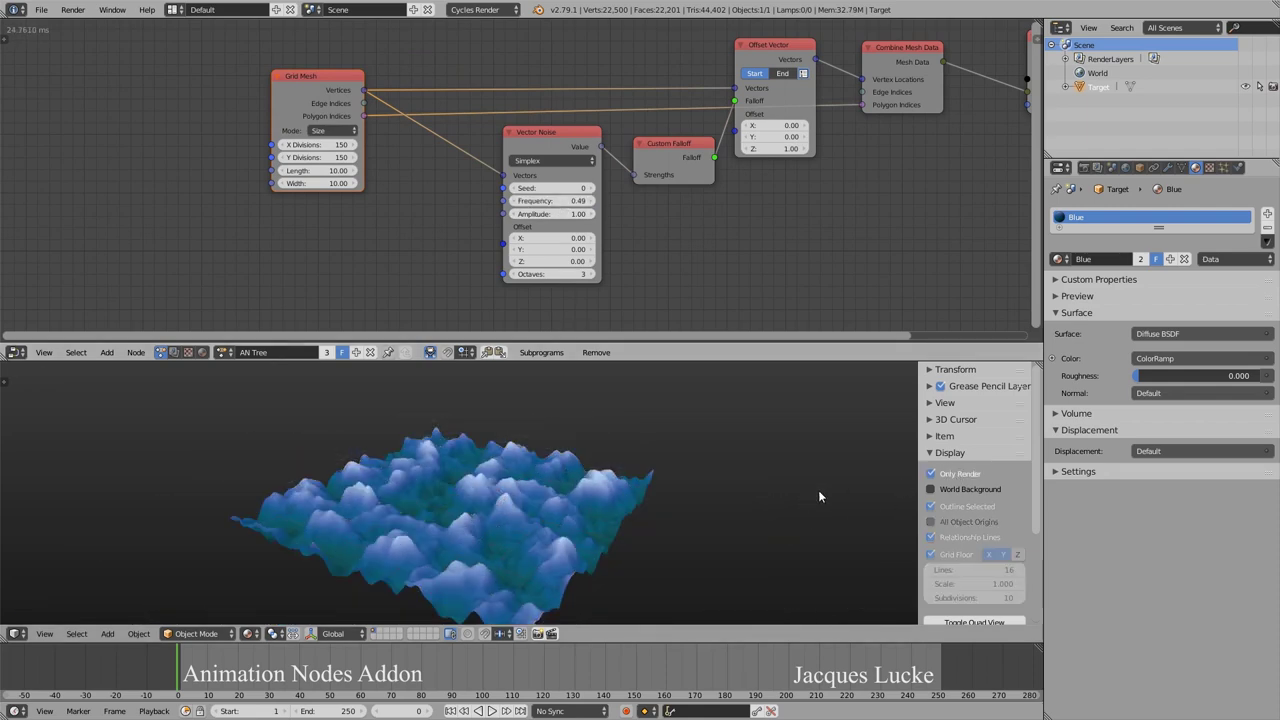
key(n)
mouse_move(747, 491)
middle_down()
mouse_move(636, 520)
mouse_move(669, 506)
mouse_move(700, 515)
middle_up()
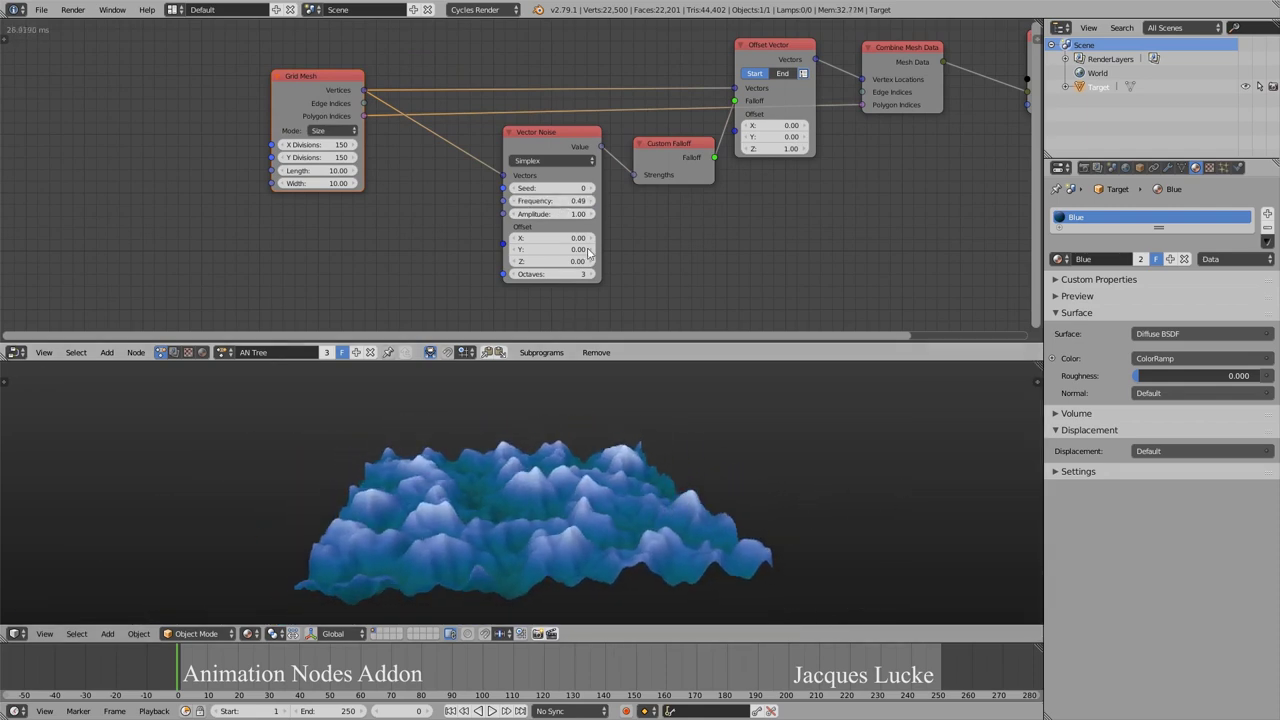
- Fine-tune Vector Noise to frequency 0.46, amplitude 0.88, offsets 5.28/0.81 and 2 octaves
mouse_move(550, 201)
mouse_down()
mouse_move(550, 238)
mouse_move(581, 291)
mouse_move(554, 281)
mouse_up()
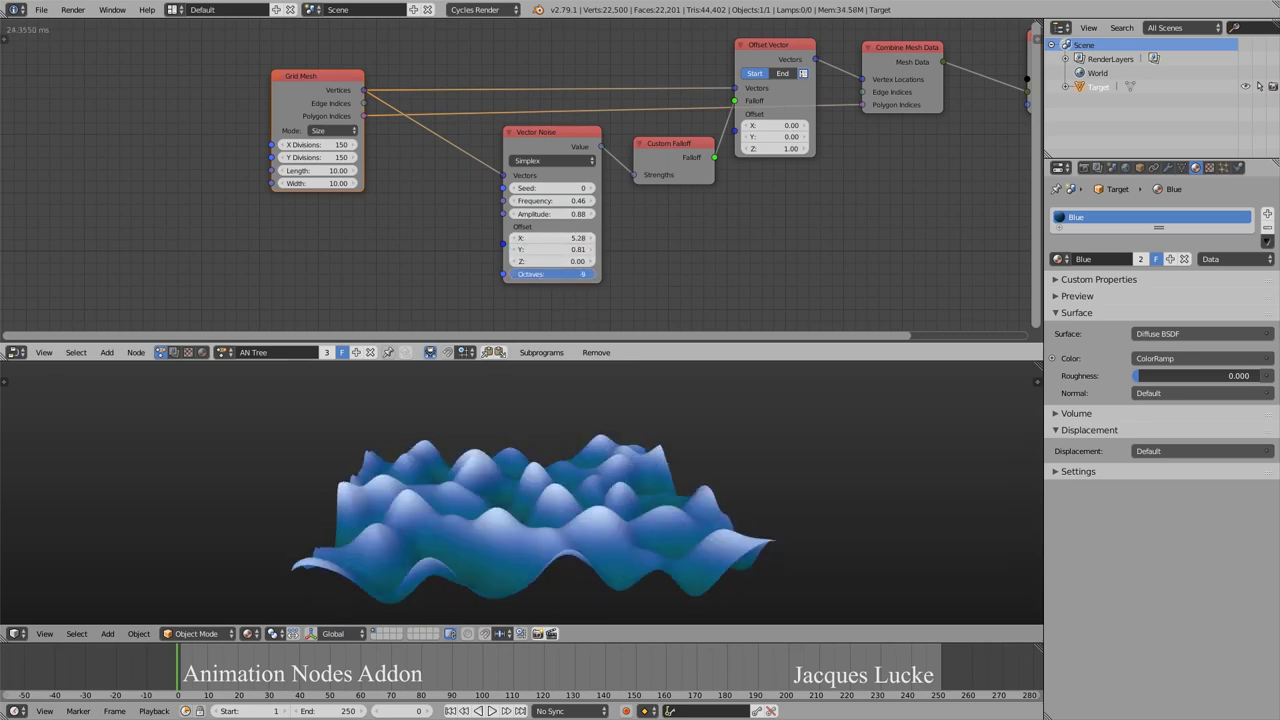
click(591, 276)
click(591, 276)
click(591, 276)
click(591, 276)
click(591, 276)
drag(550, 274, 517, 283)
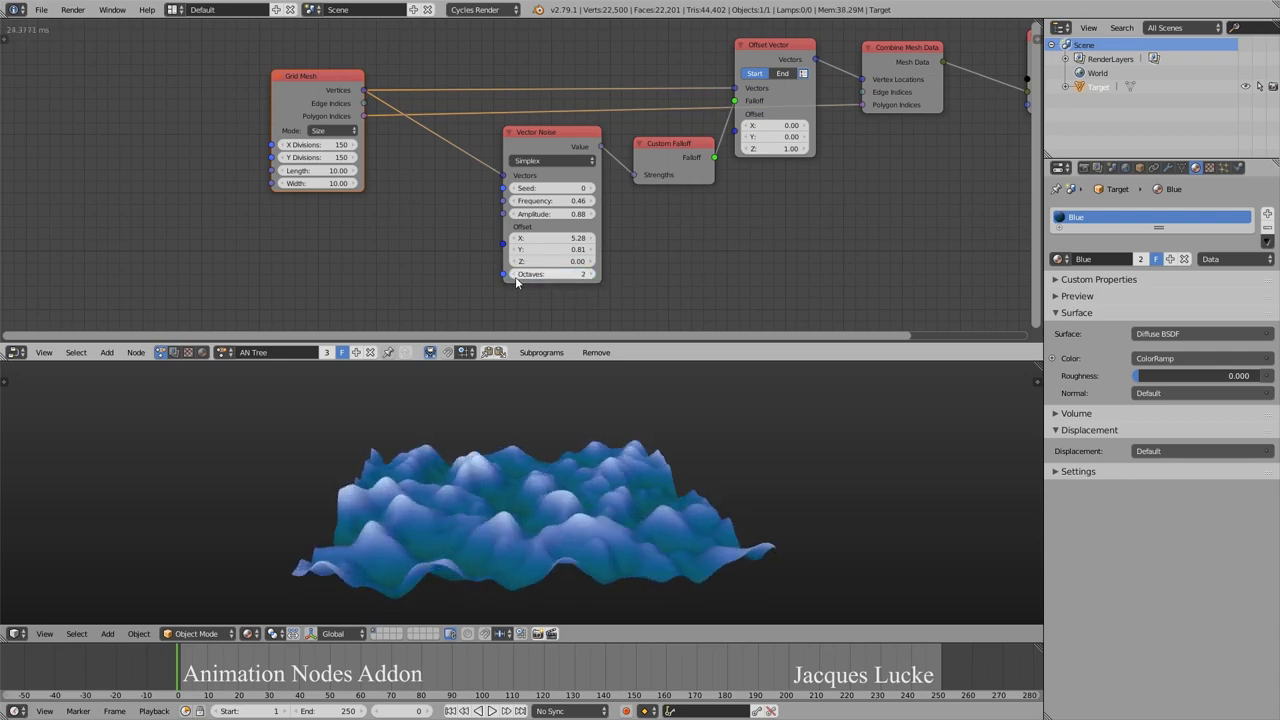
click(541, 162)
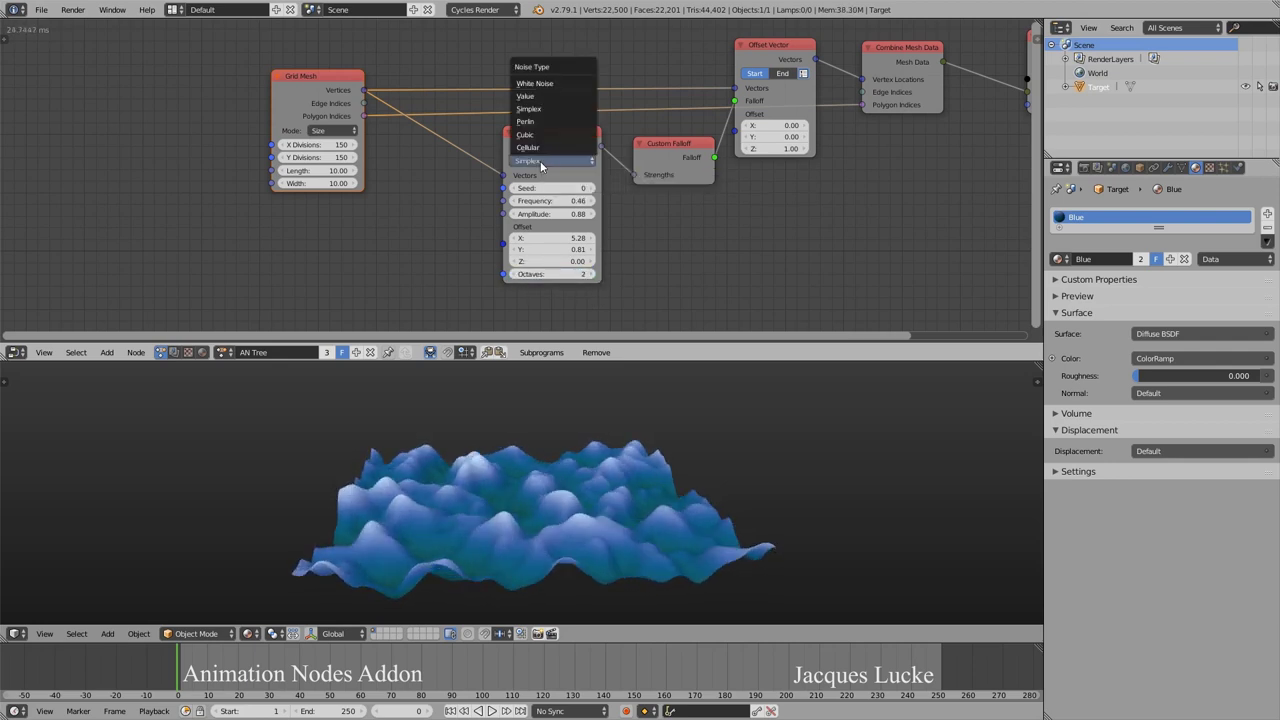
- Switch Mesh Object Output to vertex input, delete Combine Mesh Data, and link the offset vectors directly
key(Home)
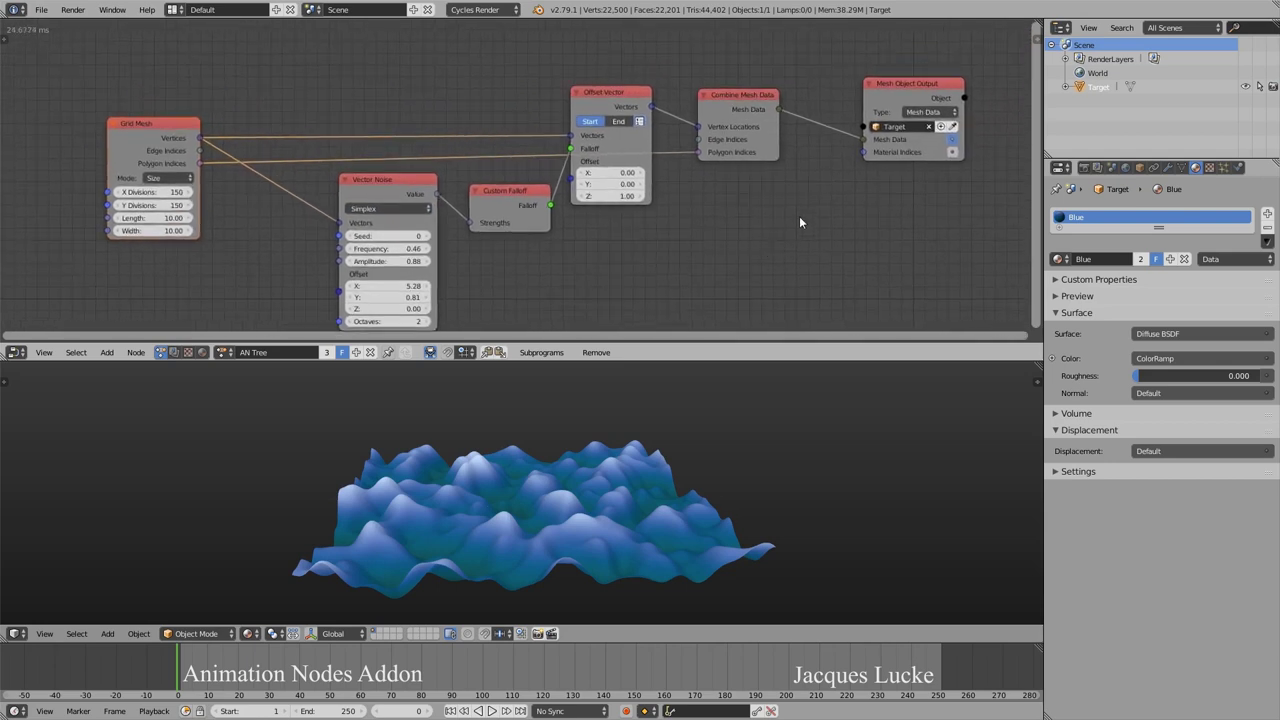
click(933, 113)
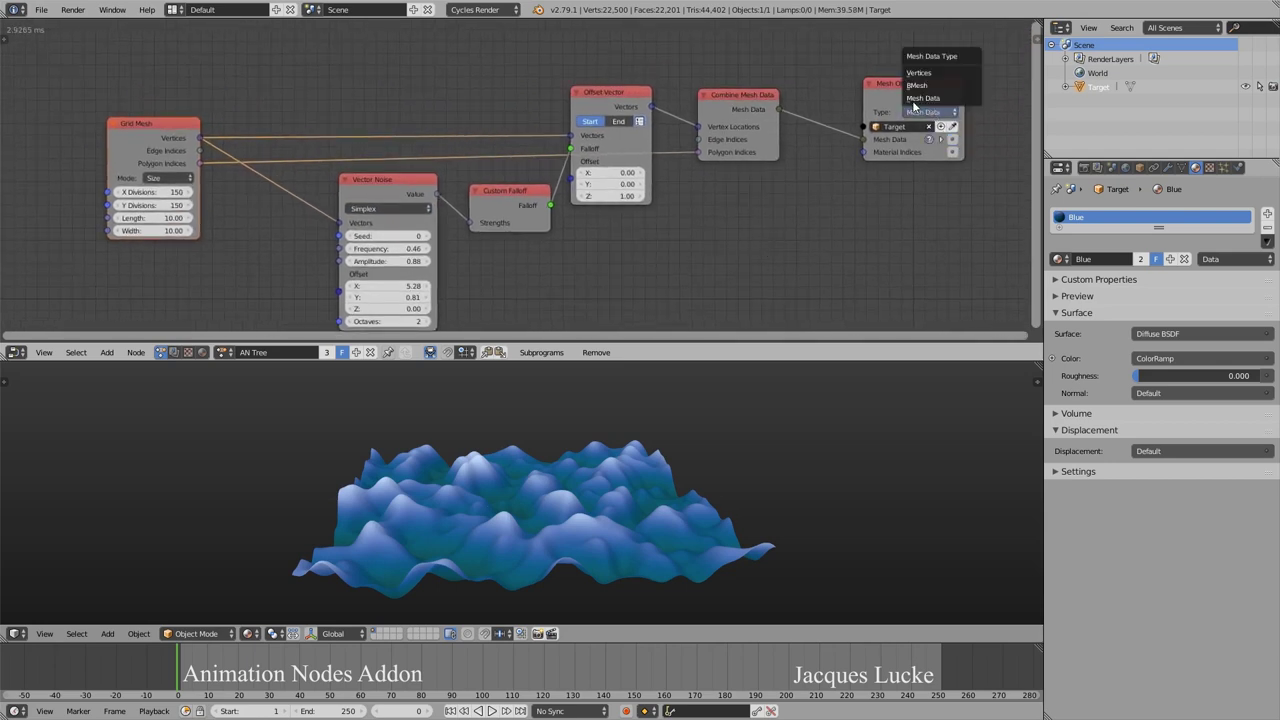
click(924, 75)
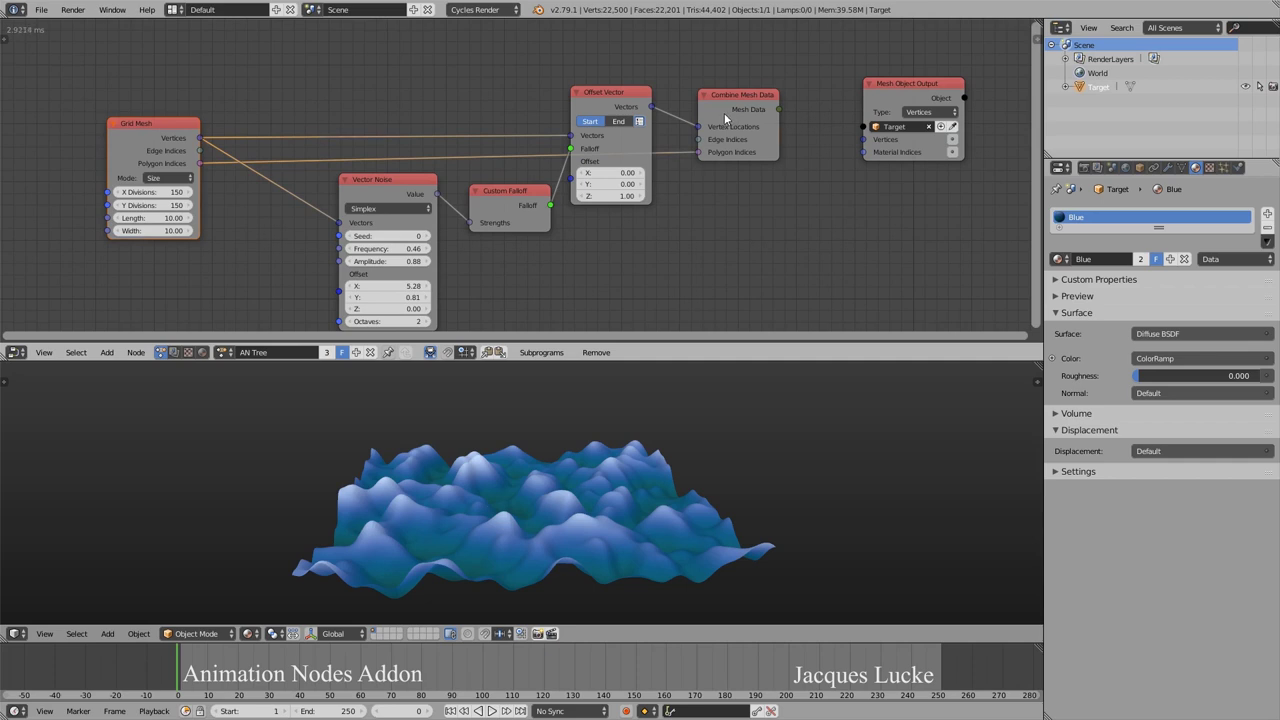
key(x)
drag(651, 106, 864, 140)
drag(896, 98, 823, 131)
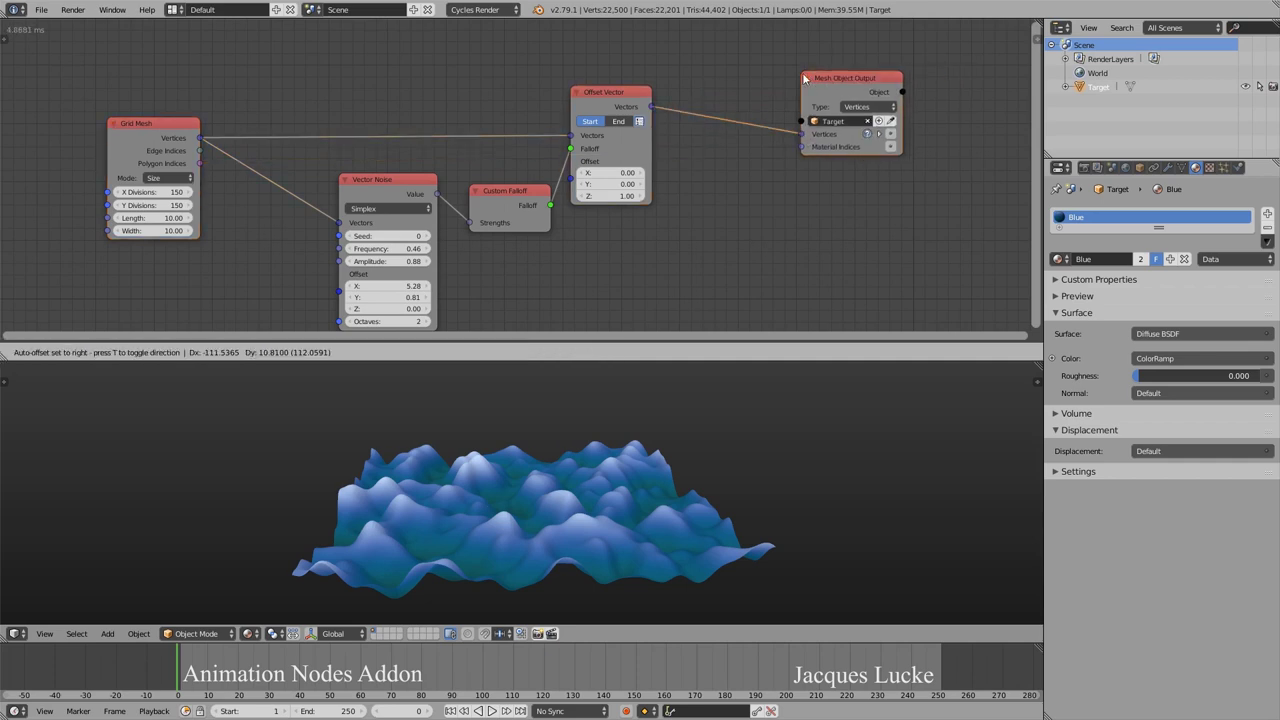
middle_drag(458, 286, 512, 231)
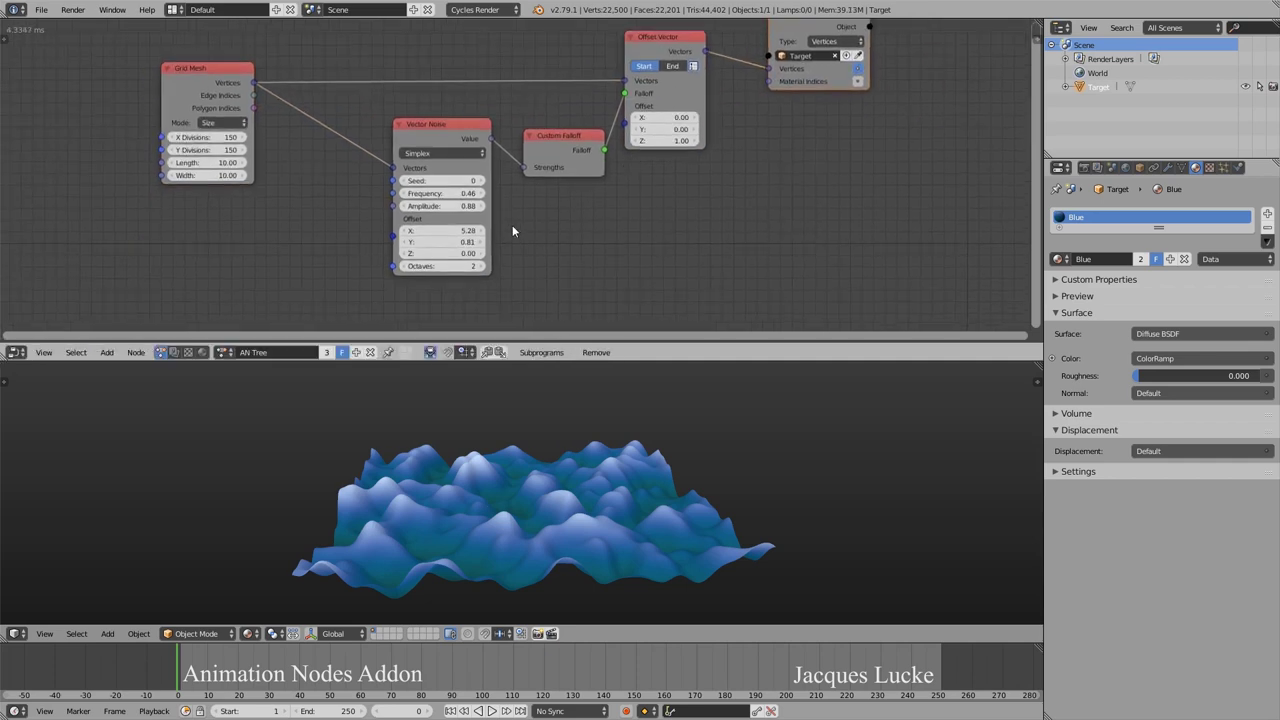
- Try Cubic and White Noise types, with noise offset X 5.82 and frequency 2.80
drag(455, 231, 469, 239)
click(452, 148)
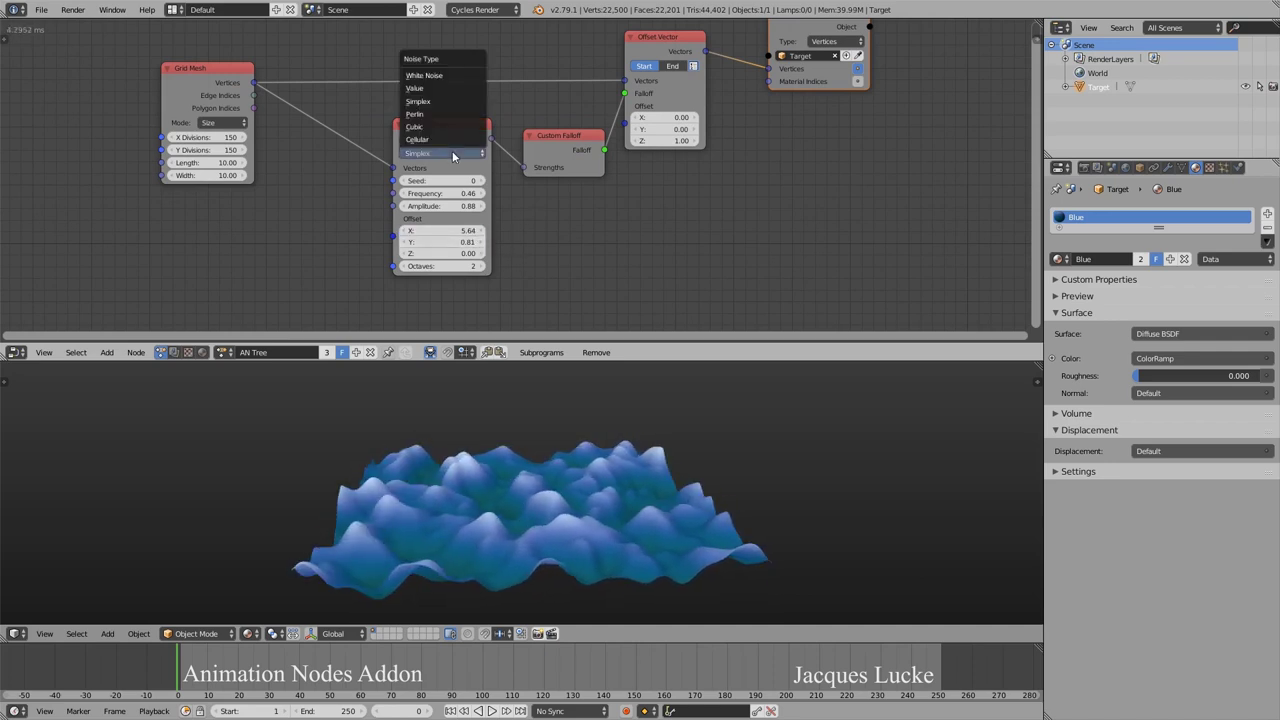
click(428, 128)
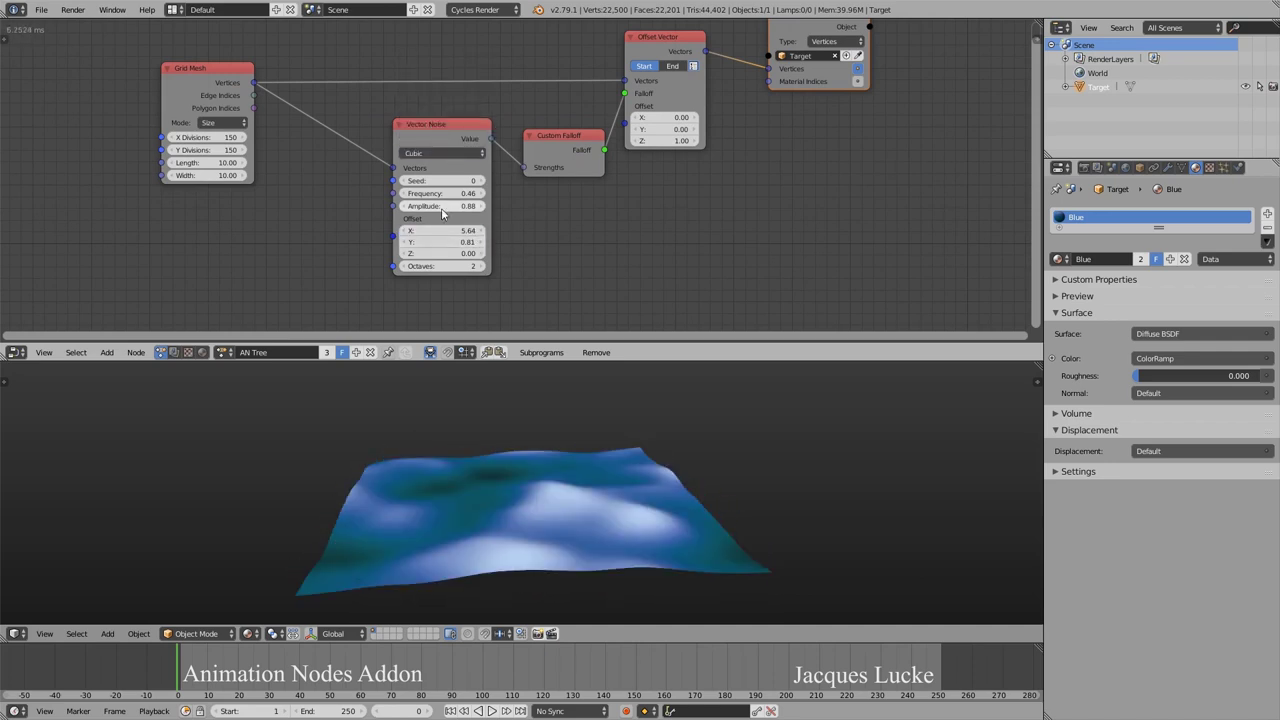
drag(439, 197, 431, 163)
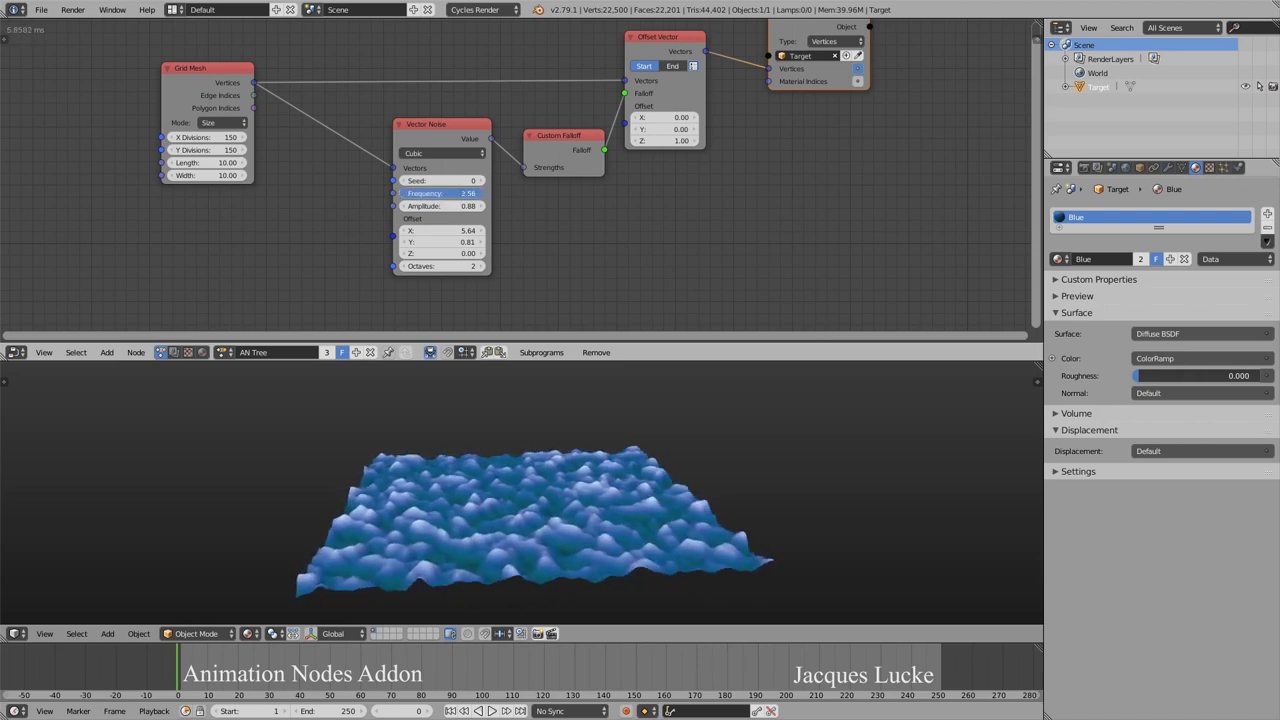
click(425, 154)
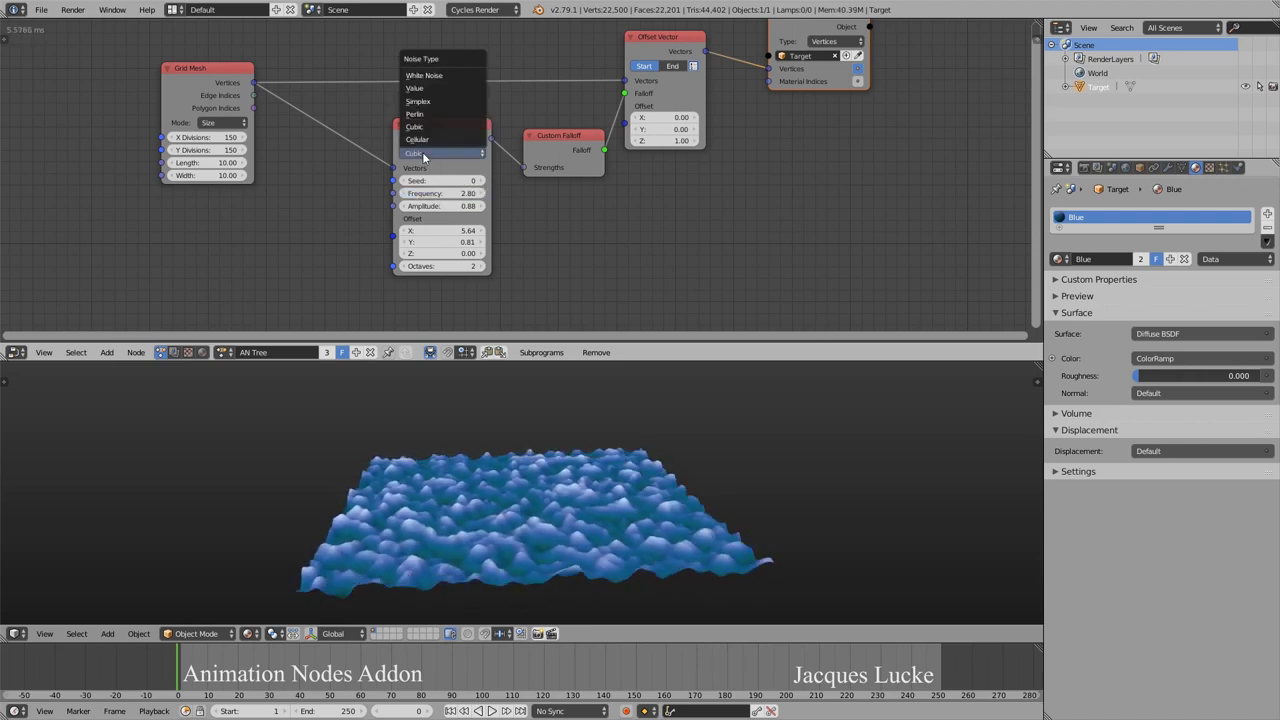
click(427, 76)
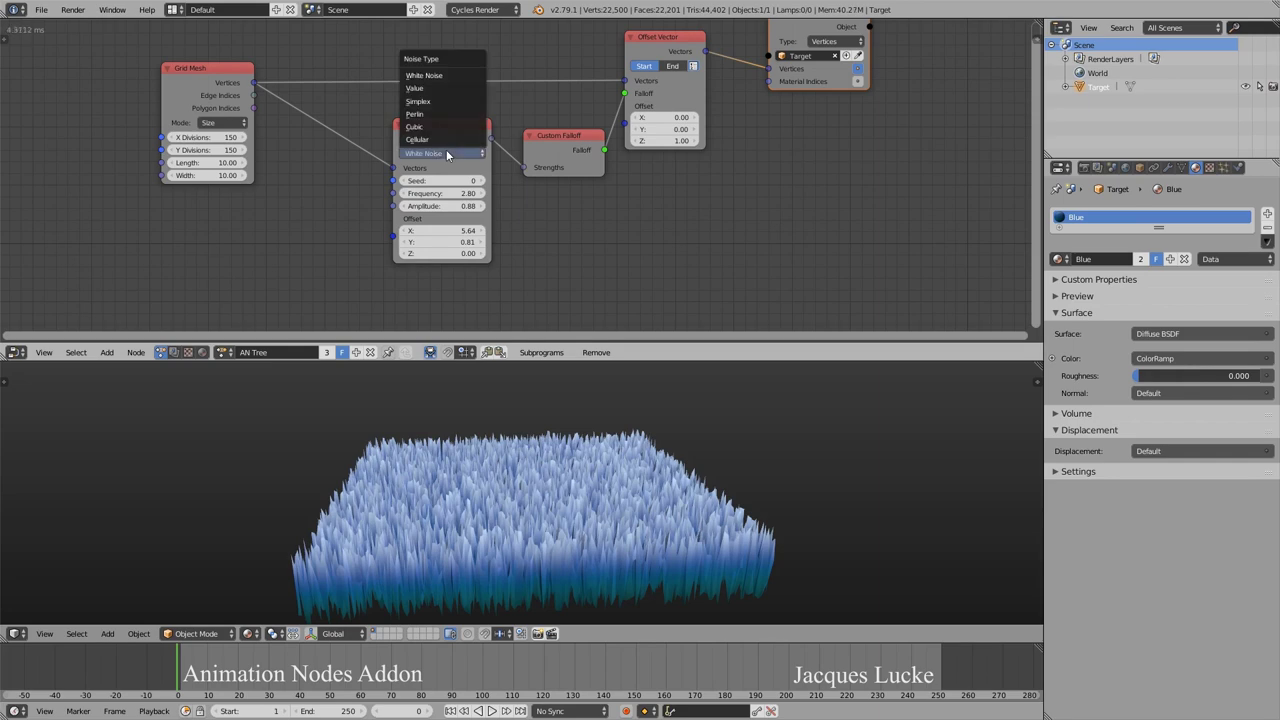
- Switch the noise to Cellular with frequency 0.94 and amplitude 0.46, and adjust Jitter
click(417, 139)
scroll(573, 476, up, 2)
mouse_move(573, 476)
middle_down()
mouse_move(518, 447)
mouse_move(531, 386)
middle_up()
drag(440, 207, 430, 207)
middle_drag(548, 490, 596, 477)
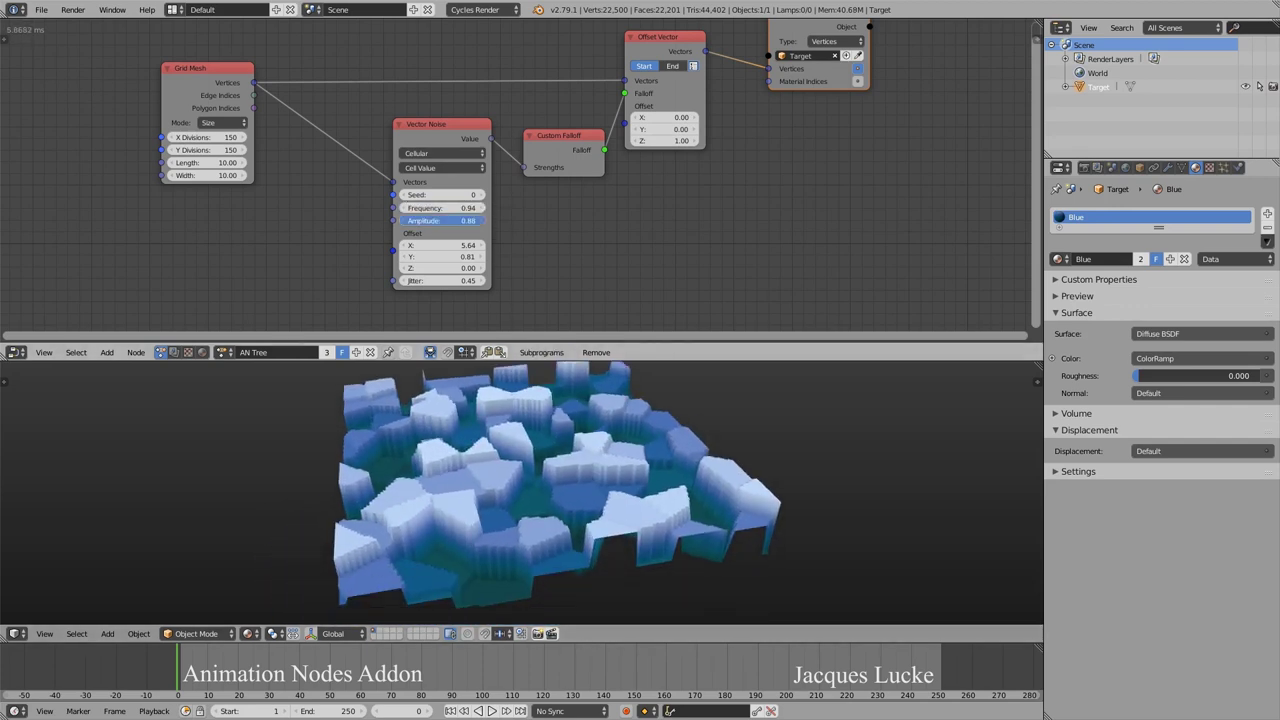
mouse_move(440, 220)
mouse_down()
mouse_move(446, 260)
mouse_move(480, 245)
mouse_move(445, 284)
mouse_up()
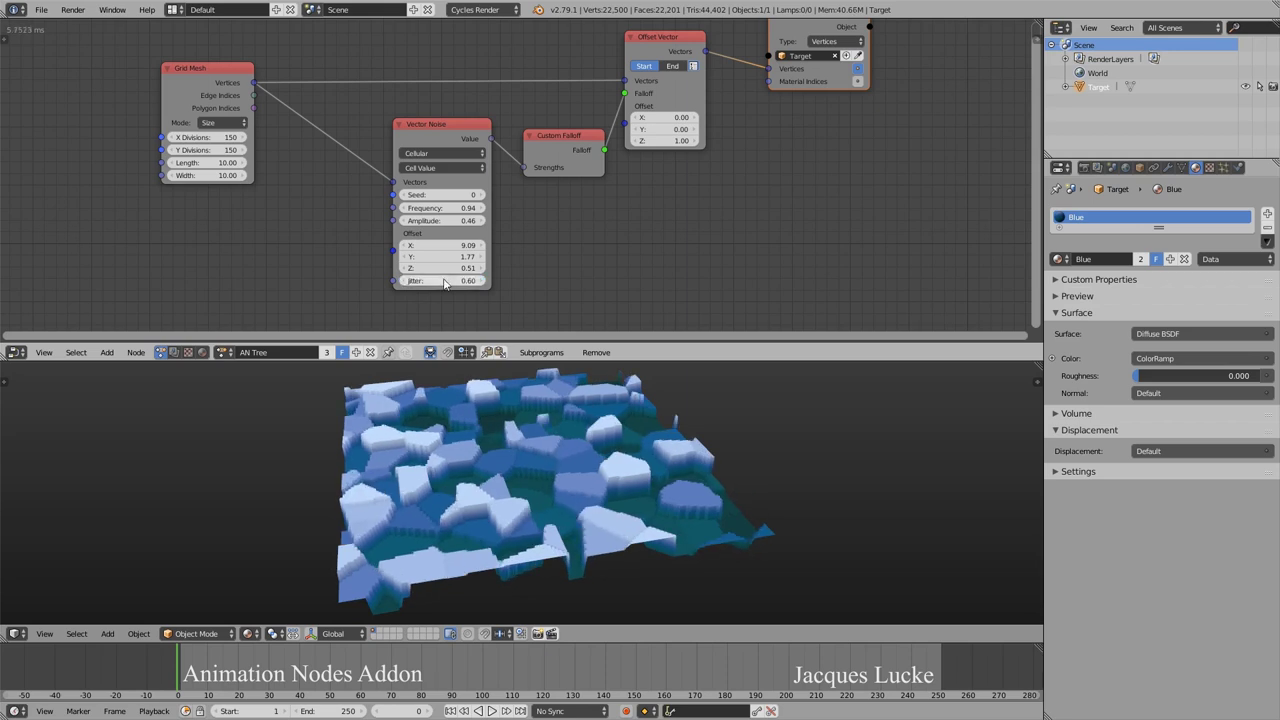
text(0.6)
key(Return)
middle_drag(520, 470, 590, 490)
drag(445, 281, 460, 281)
- Set the cellular return type to Distance and the Amplitude to 2.14
click(430, 168)
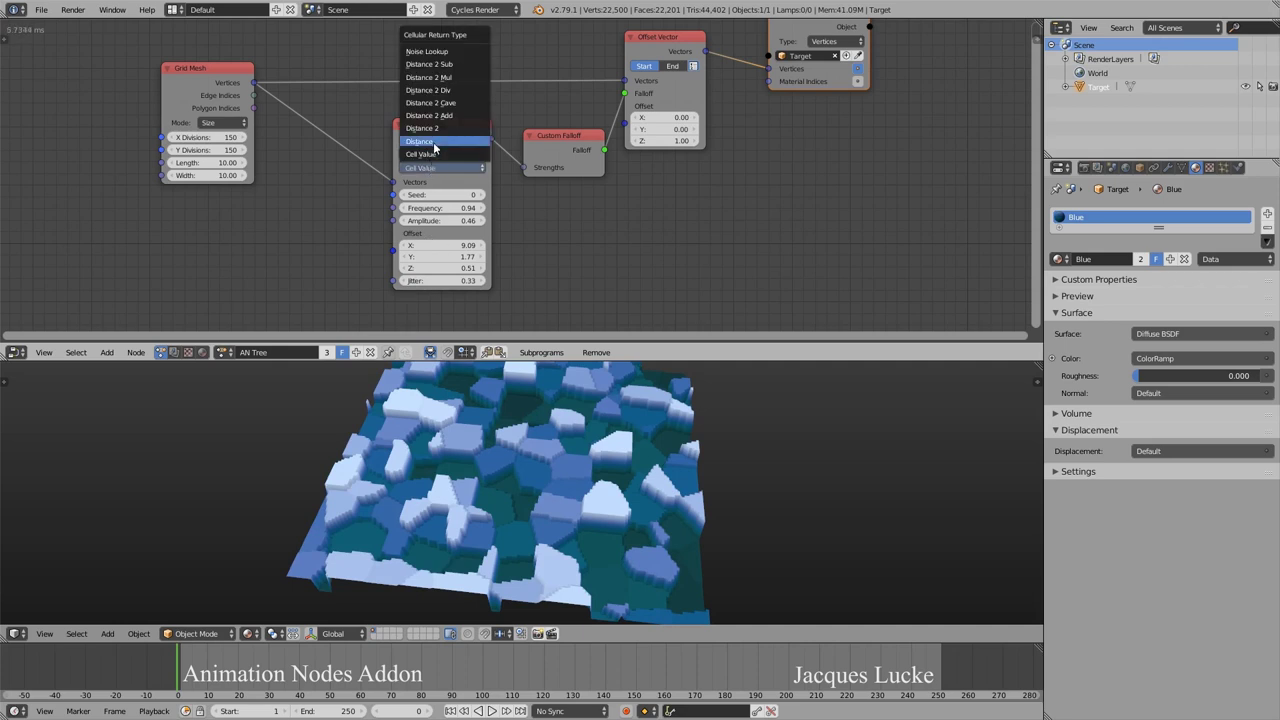
click(433, 142)
middle_drag(540, 460, 568, 405)
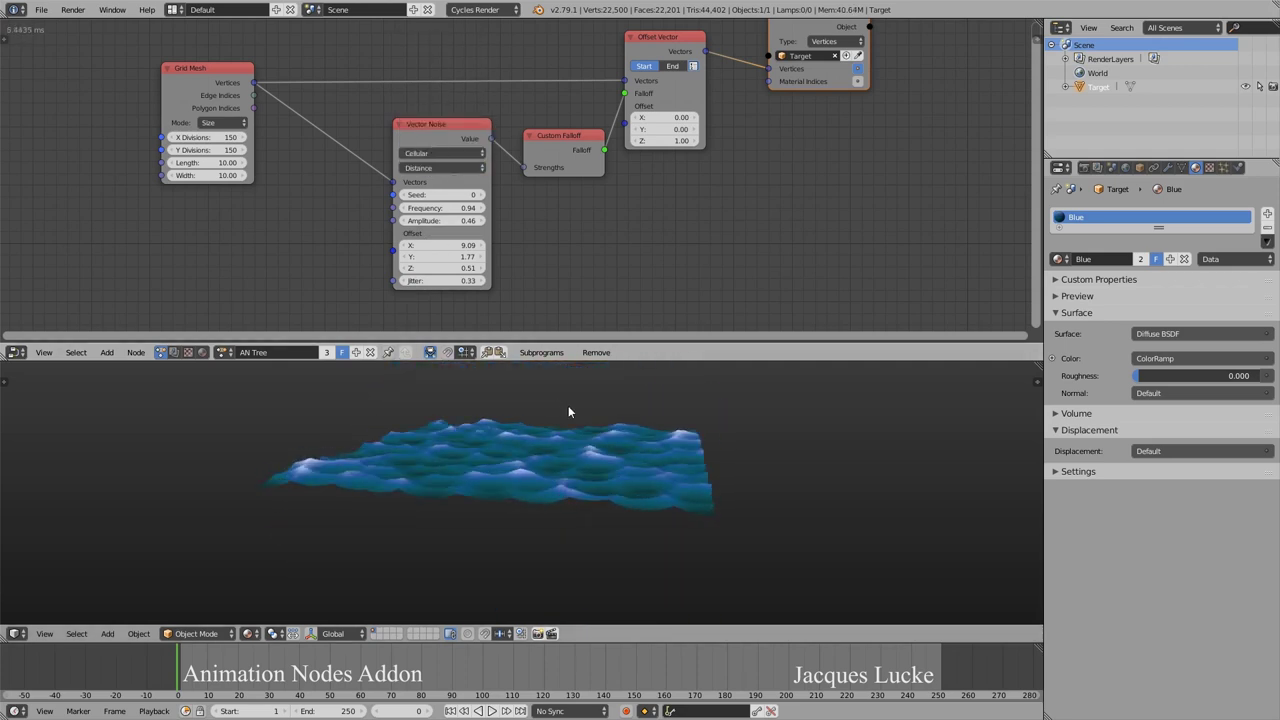
drag(440, 220, 475, 220)
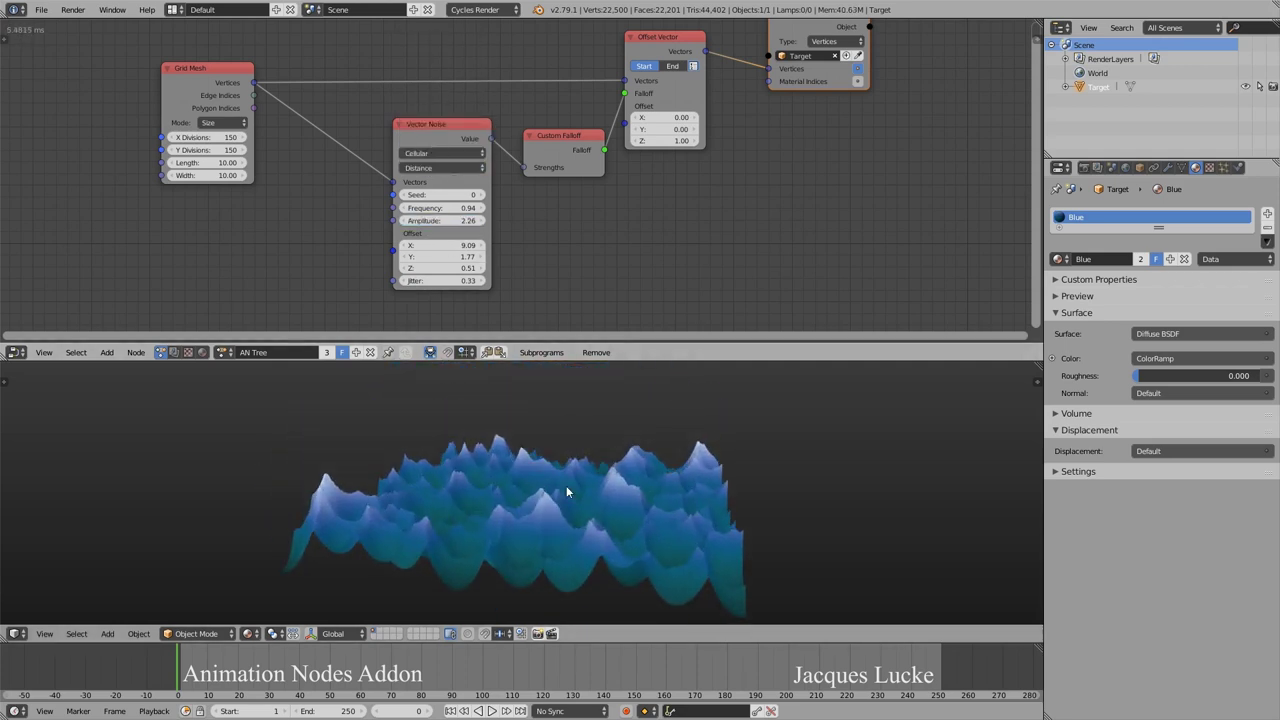
middle_drag(566, 491, 555, 460)
drag(445, 220, 430, 220)
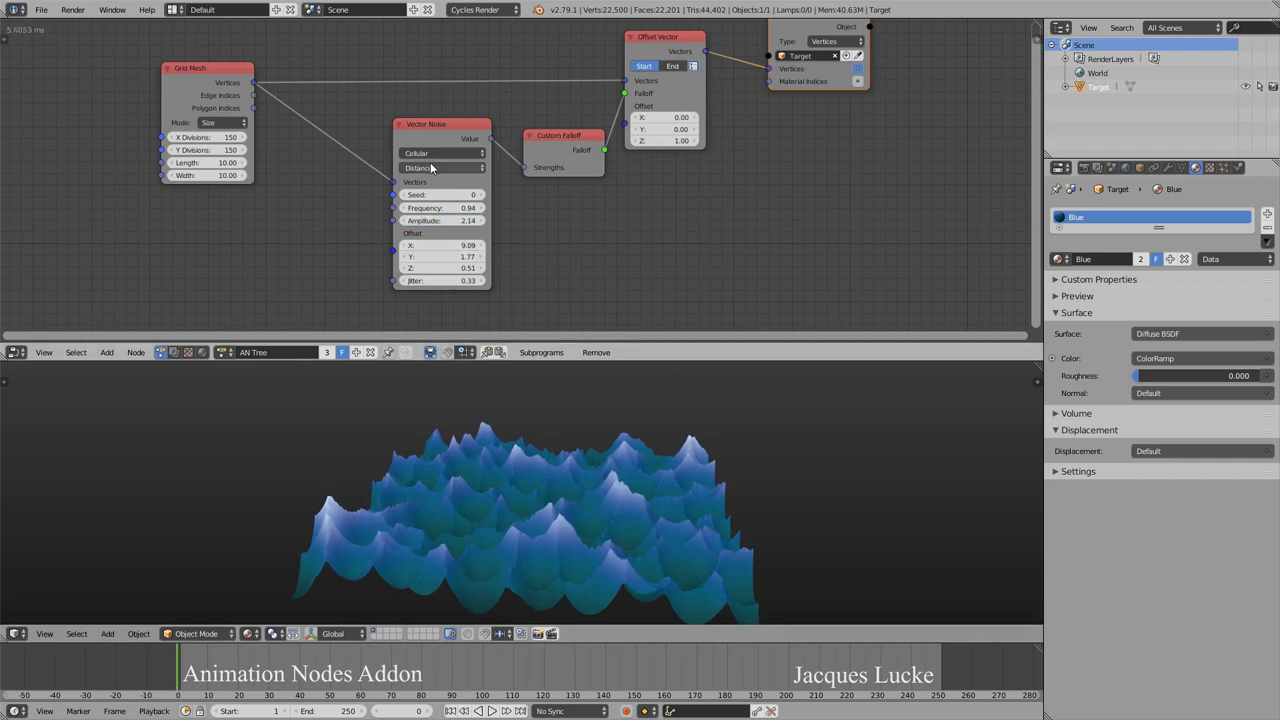
- Change the cellular return type to Noise Lookup
ctrl+scroll(432, 168, down, 1)
ctrl+scroll(434, 168, down, 1)
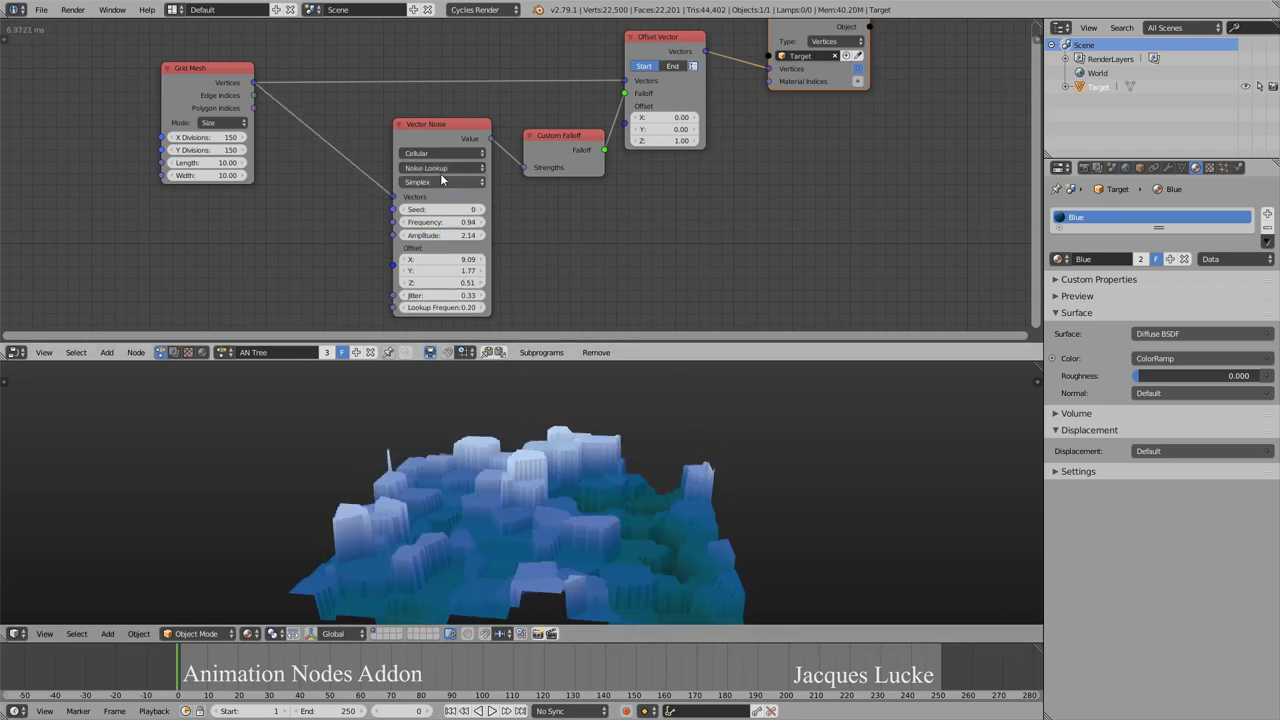
ctrl+scroll(437, 172, down, 4)
ctrl+scroll(437, 172, down, 1)
ctrl+scroll(436, 170, down, 1)
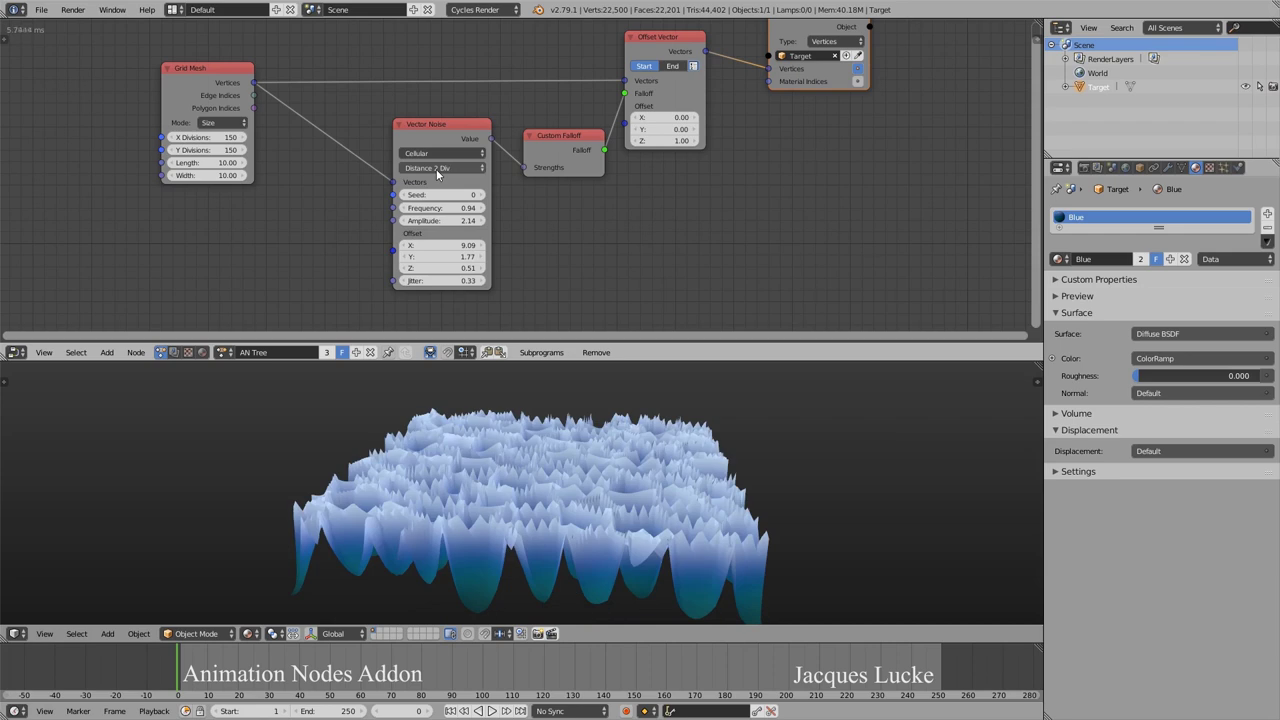
ctrl+scroll(436, 169, up, 2)
ctrl+scroll(436, 169, up, 1)
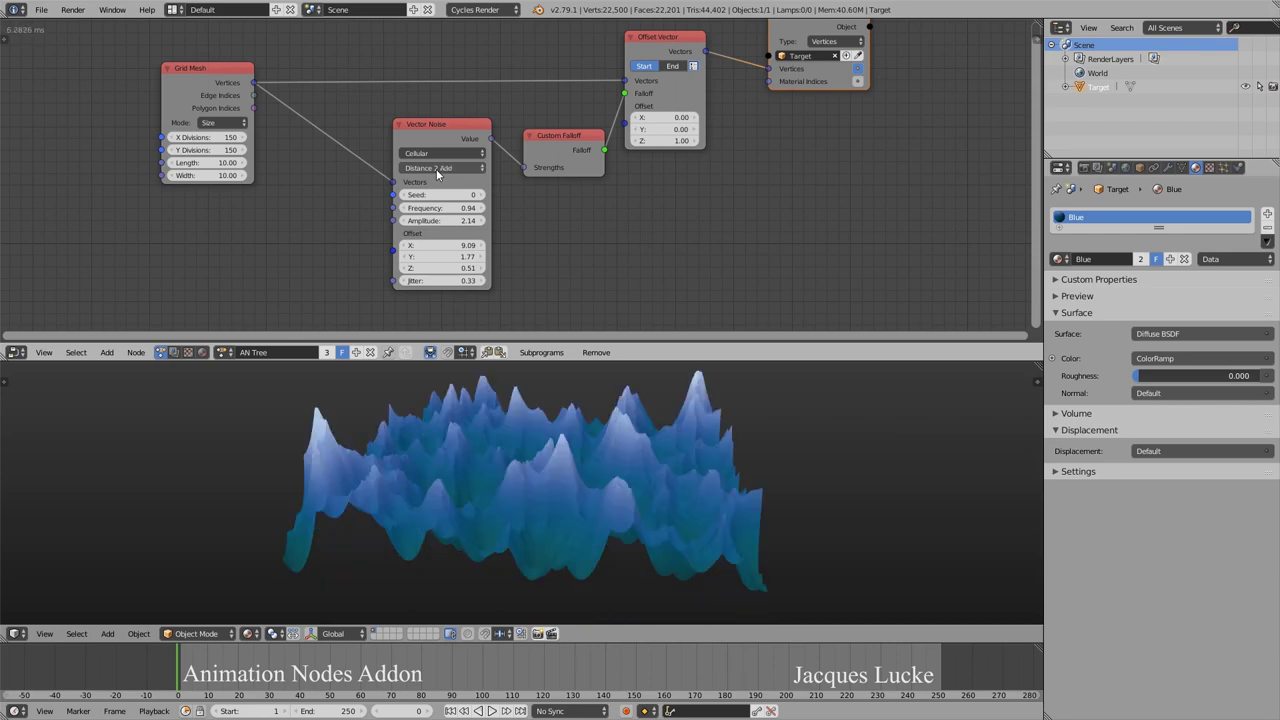
ctrl+scroll(436, 169, up, 1)
ctrl+scroll(436, 169, up, 1)
click(436, 169)
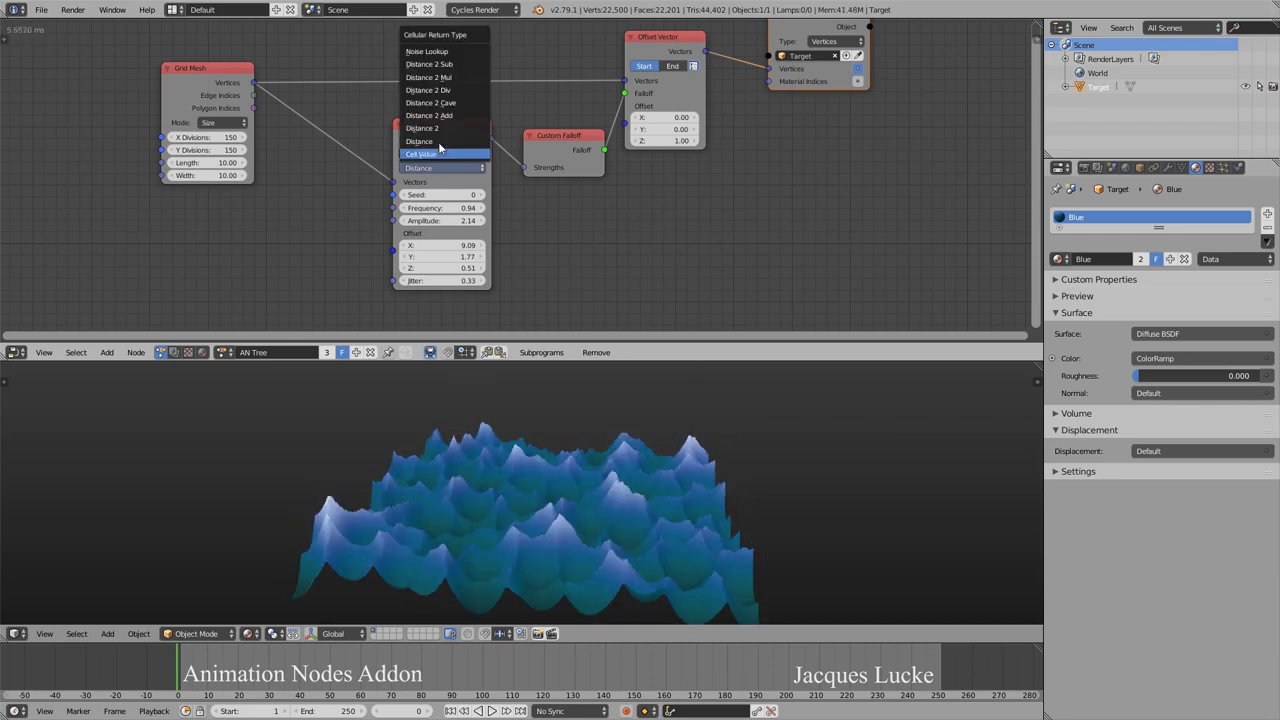
click(442, 51)
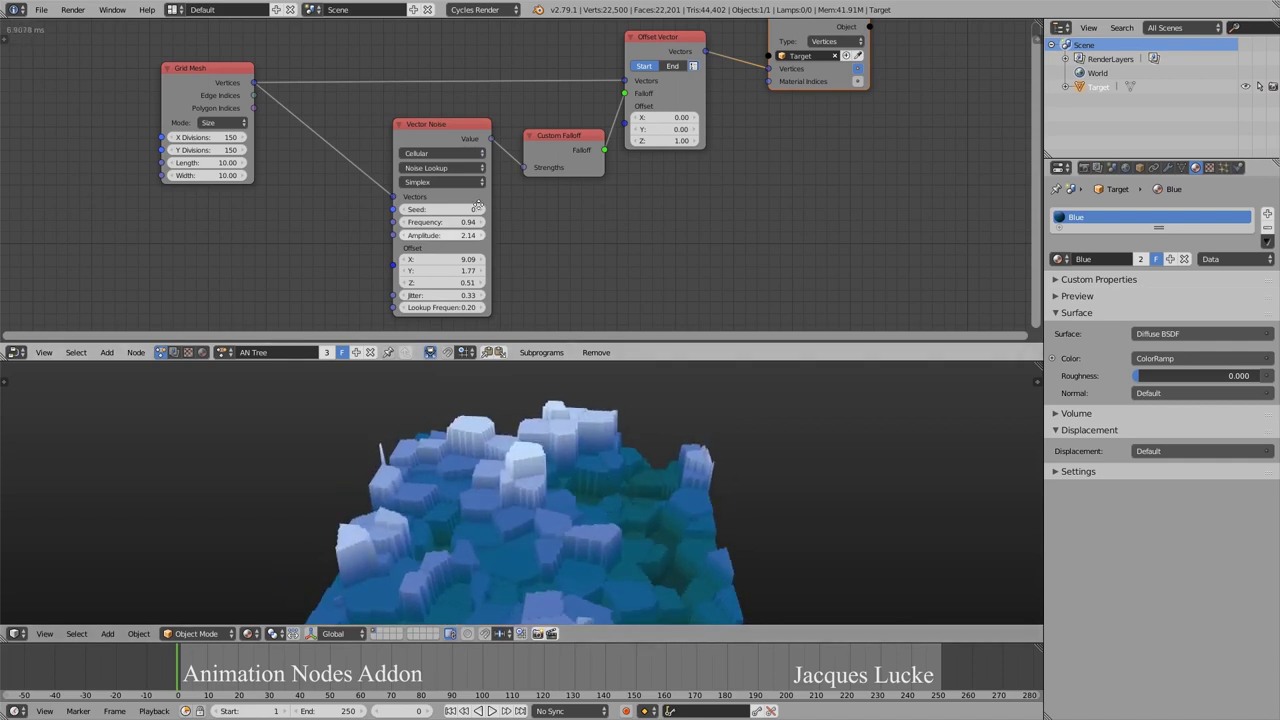
- Lower the Lookup Frequency to 0.08
middle_drag(478, 205, 465, 138)
drag(440, 242, 540, 242)
mouse_move(535, 510)
middle_down()
mouse_move(644, 426)
mouse_move(624, 446)
mouse_move(663, 440)
mouse_move(640, 430)
middle_up()
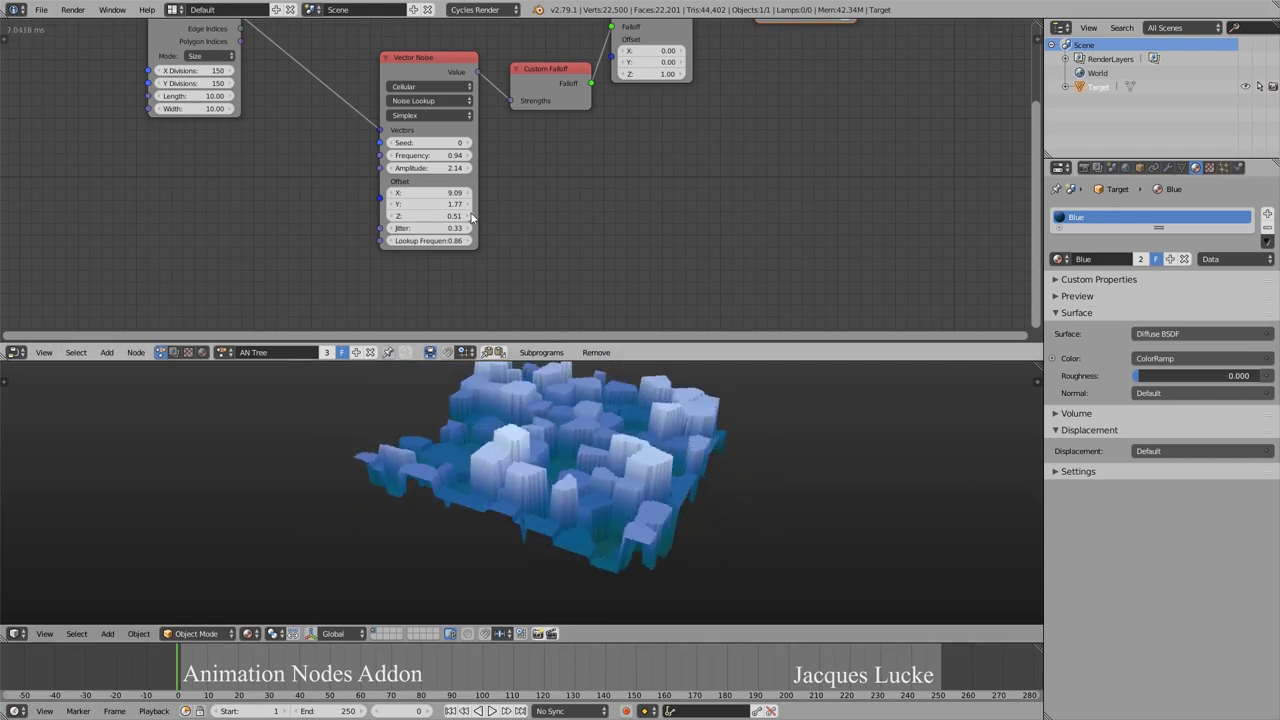
drag(430, 241, 260, 241)
mouse_move(623, 441)
middle_down()
mouse_move(597, 514)
mouse_move(450, 514)
mouse_move(526, 514)
mouse_move(583, 486)
middle_up()
- Stretch the grid Length to 15.79 and move the Vector Noise and Custom Falloff nodes left
mouse_move(190, 95)
mouse_down()
mouse_move(205, 95)
mouse_move(191, 112)
mouse_up()
middle_drag(365, 163, 344, 240)
drag(403, 144, 305, 144)
drag(529, 155, 426, 156)
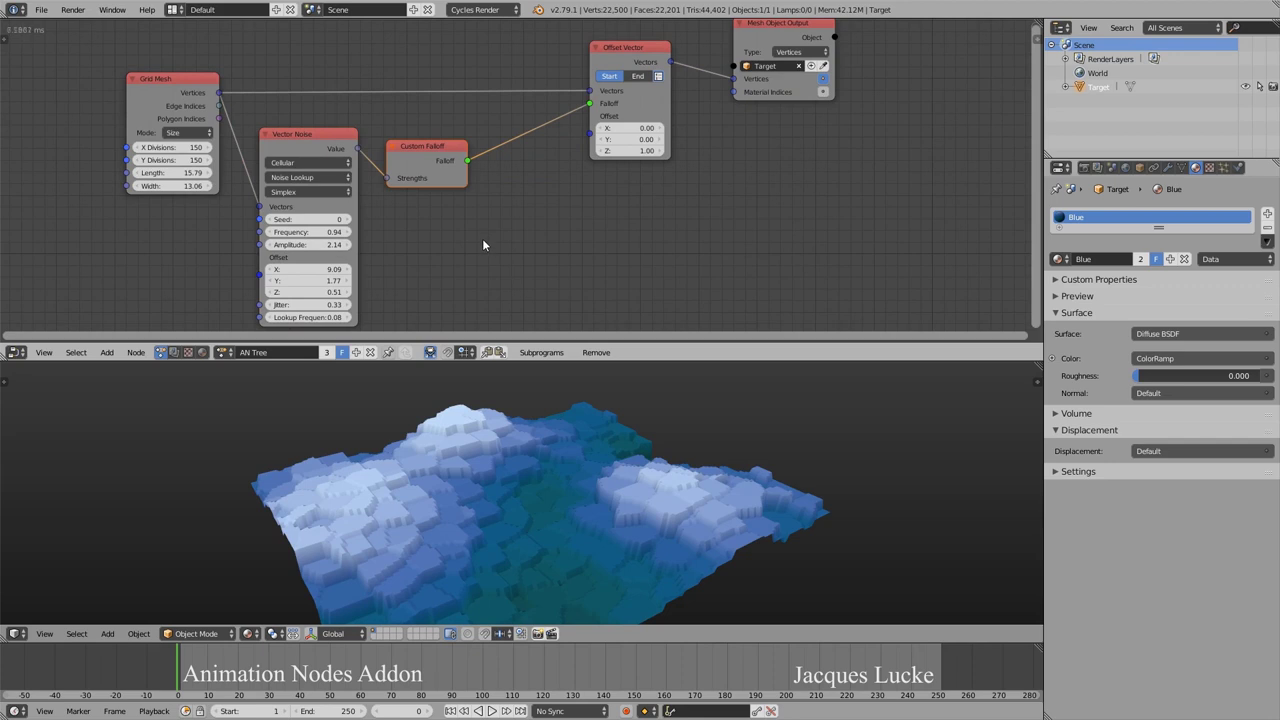
- Add an Object Controller Falloff node below Custom Falloff
key(ctrl+a)
text(ob)
text( controller)
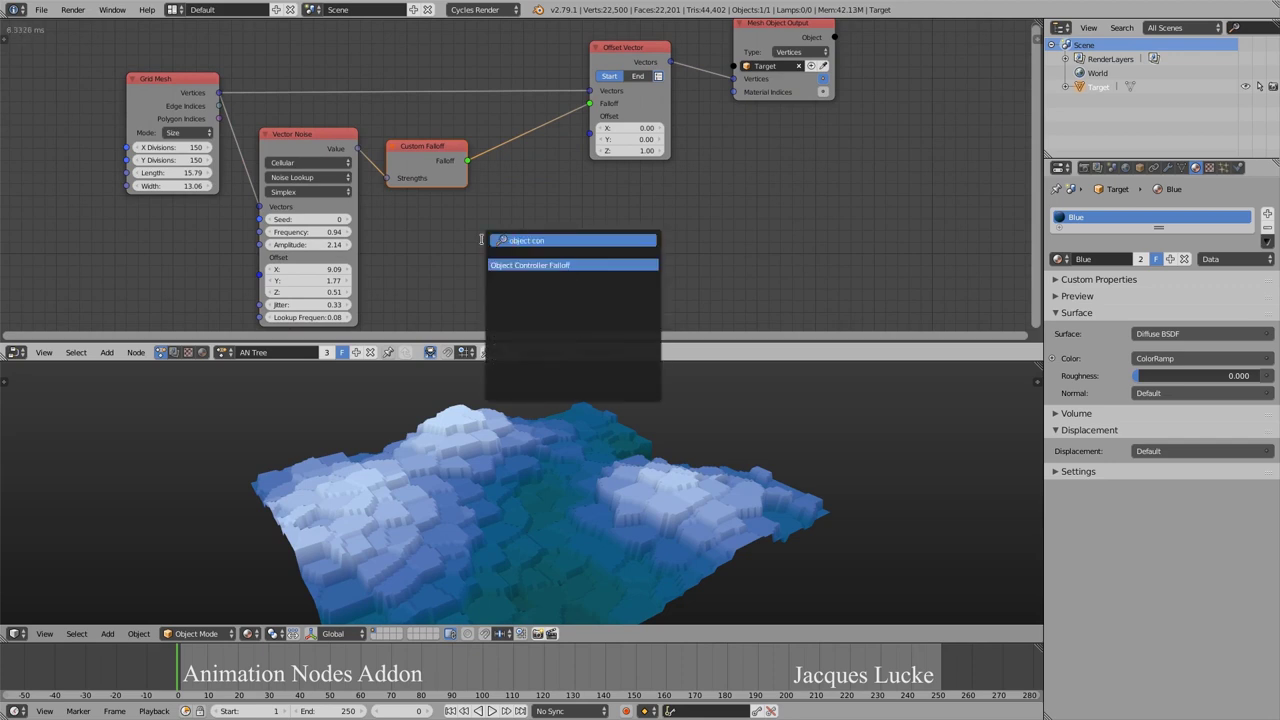
key(Return)
click(402, 205)
- Add a sphere Empty, turn off Only Render so it shows, and scale it up
key(shift+a)
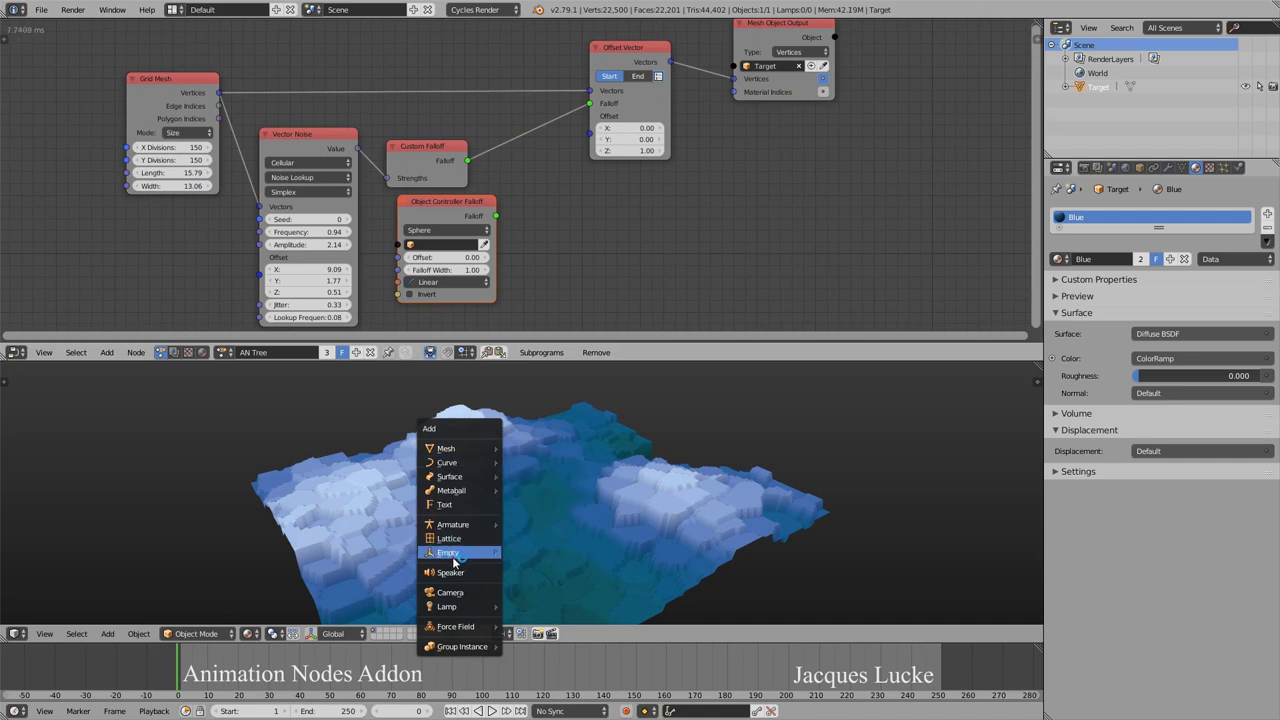
click(538, 629)
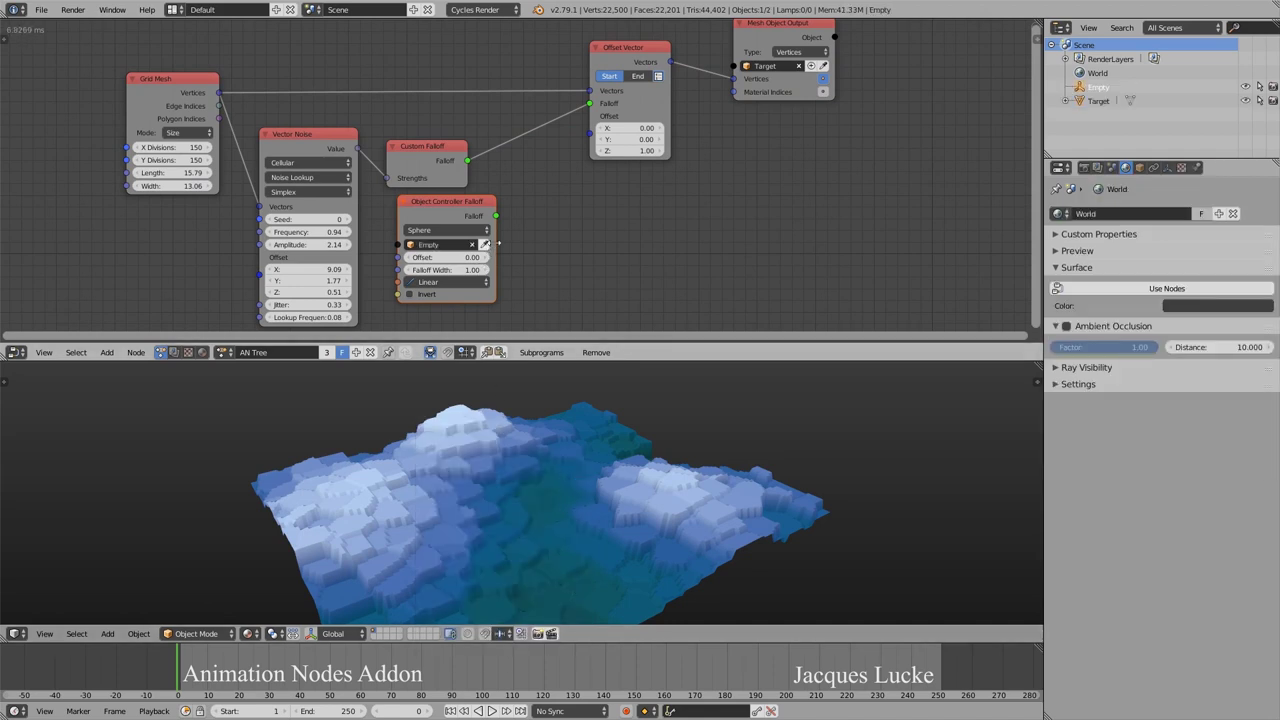
key(t)
key(n)
key(t)
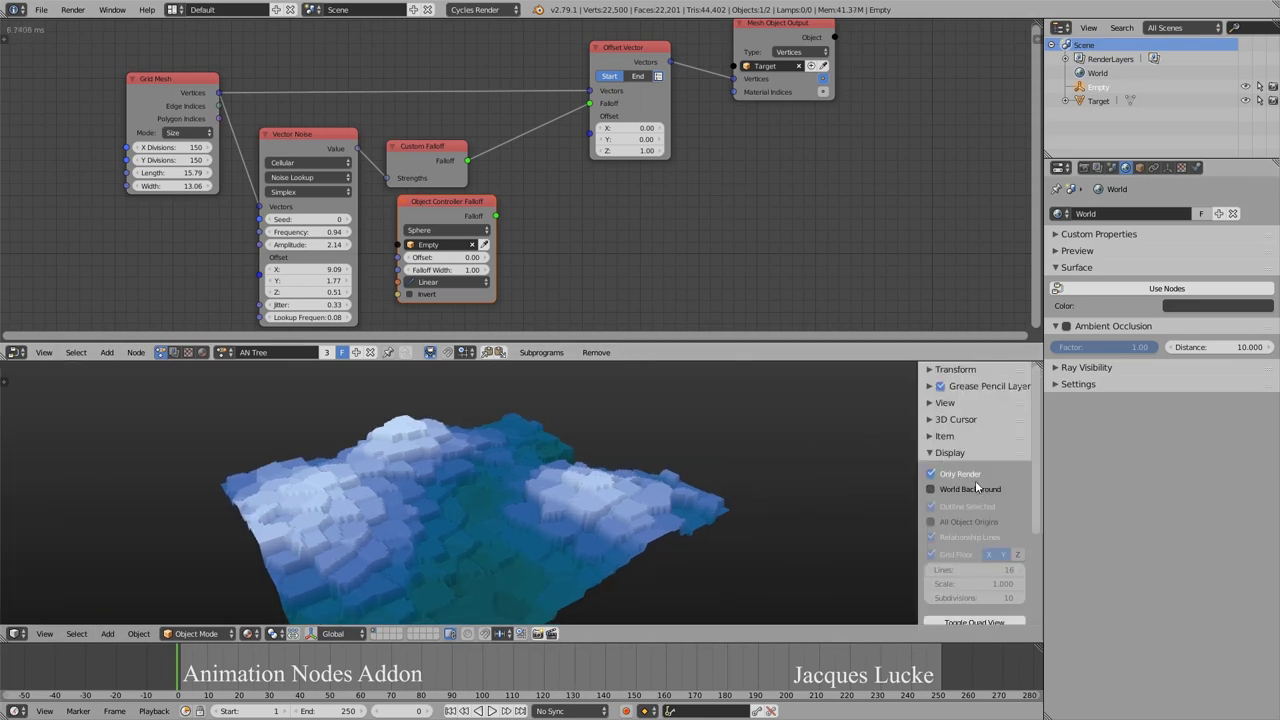
click(968, 478)
key(s)
click(654, 549)
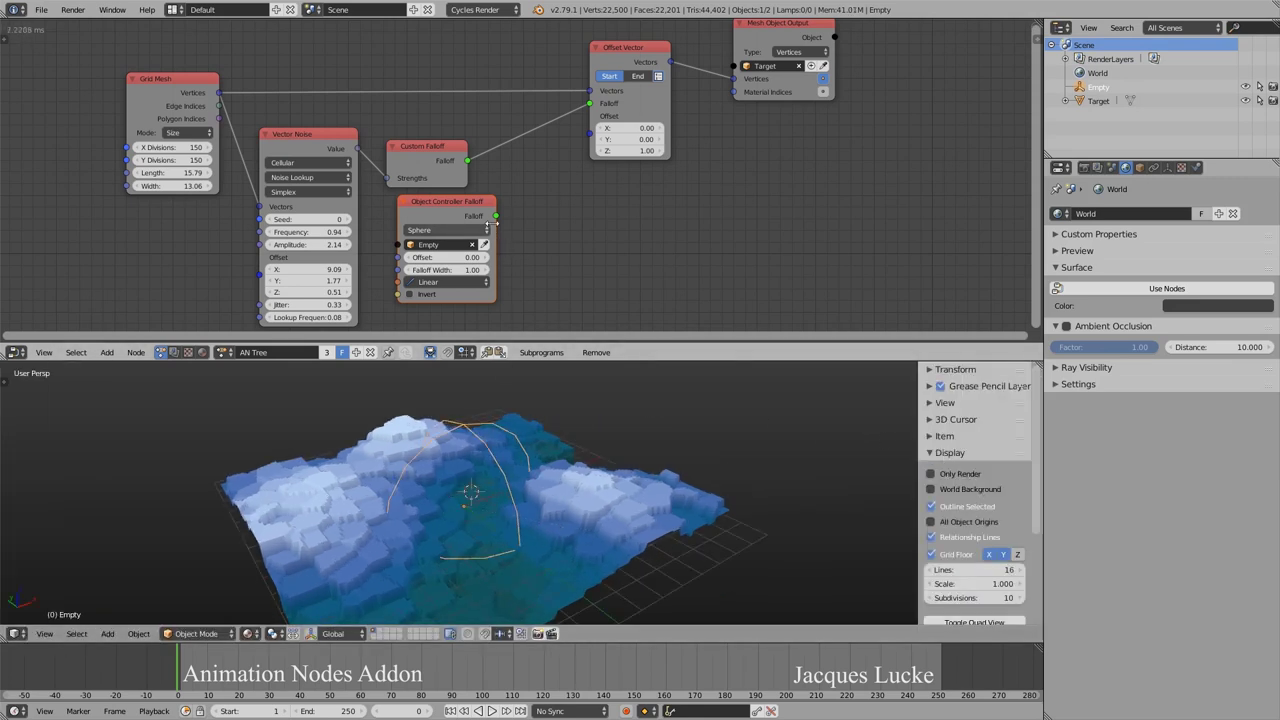
- Insert a Mix Falloffs node before Offset Vector
key(ctrl+a)
text(mix fal)
key(Return)
click(512, 113)
- Link the sphere falloff into Mix Falloffs' B input and set the mix to Multiply
drag(502, 218, 522, 172)
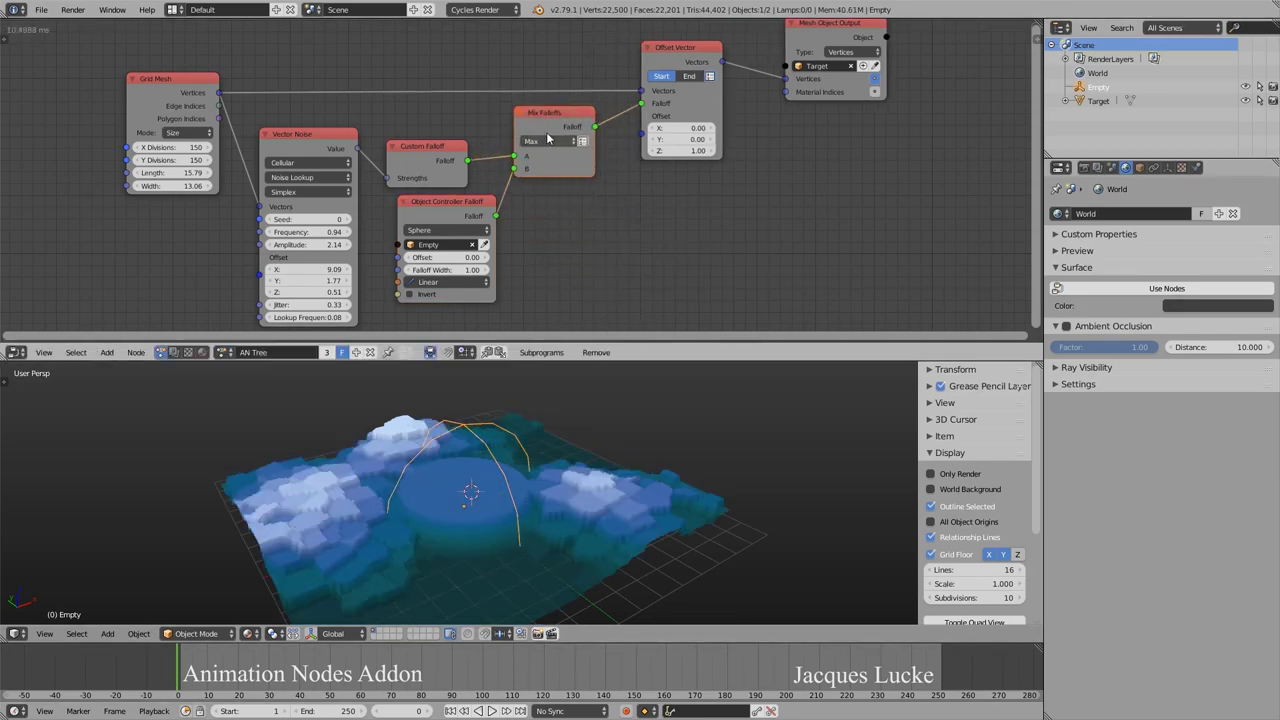
click(563, 143)
click(563, 126)
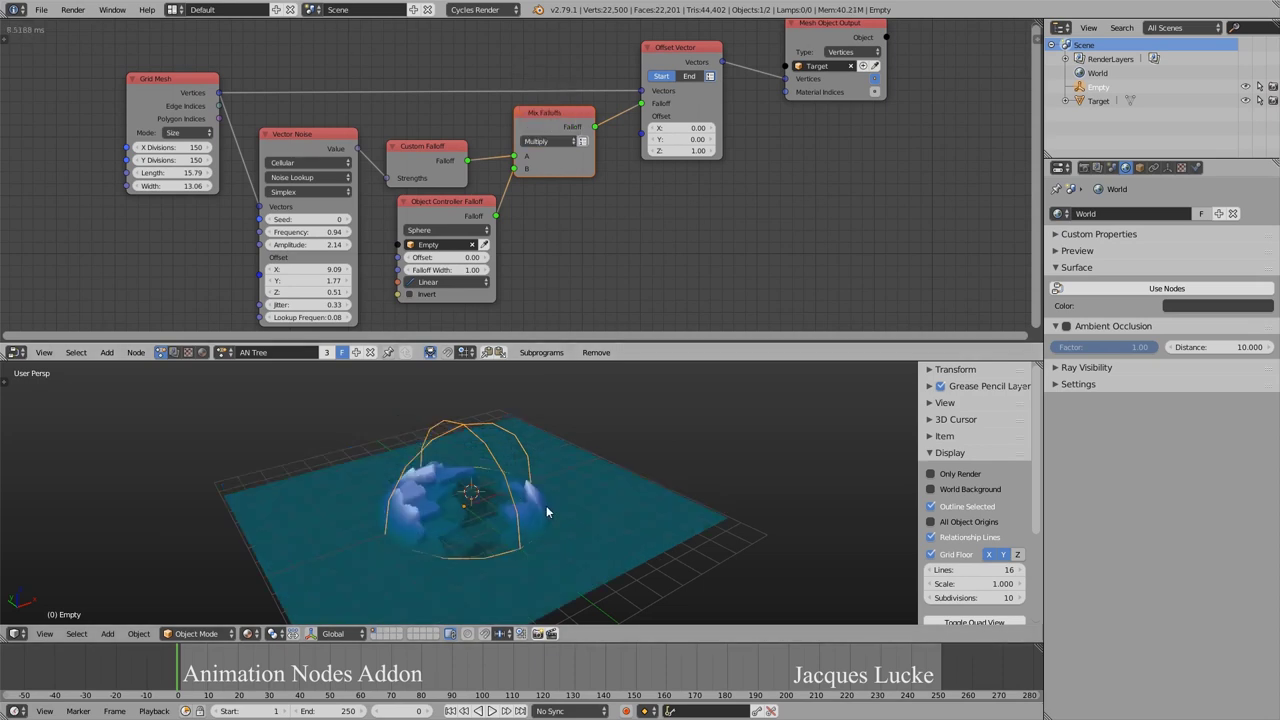
- Move the Empty along the ground plane and enlarge its sphere
key(s)
key(g)
key(shift+z)
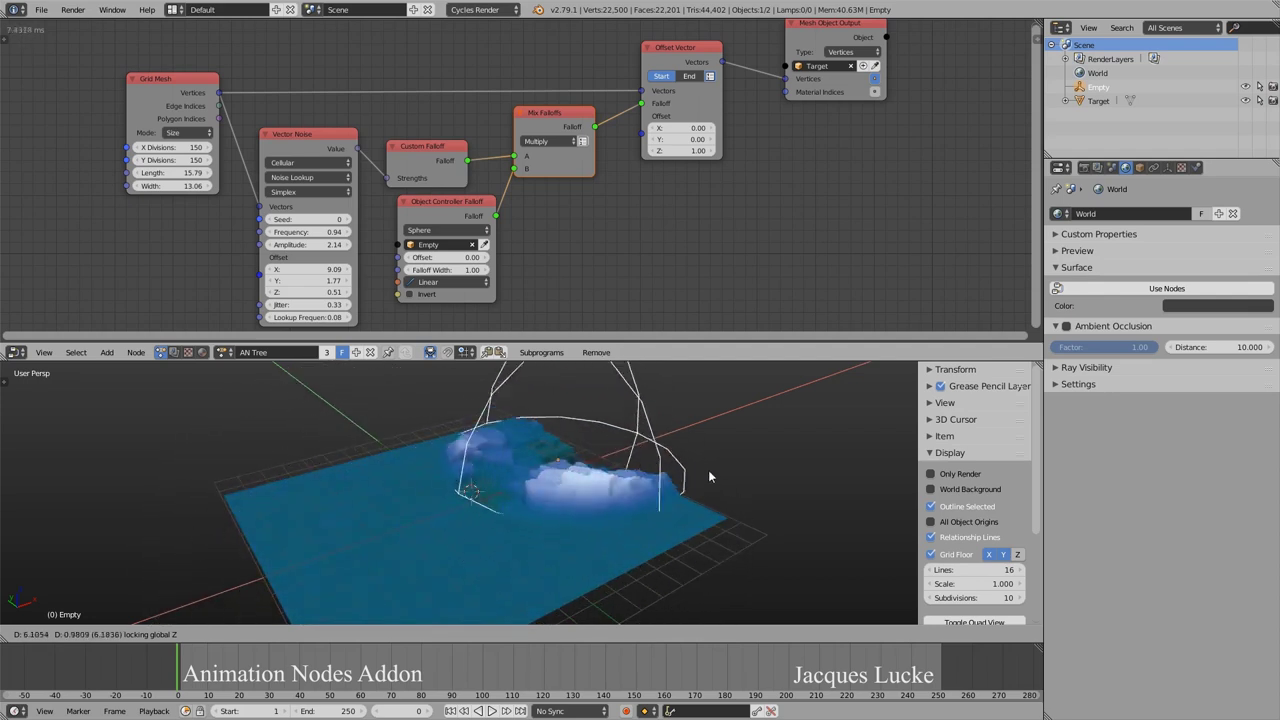
click(644, 480)
key(s)
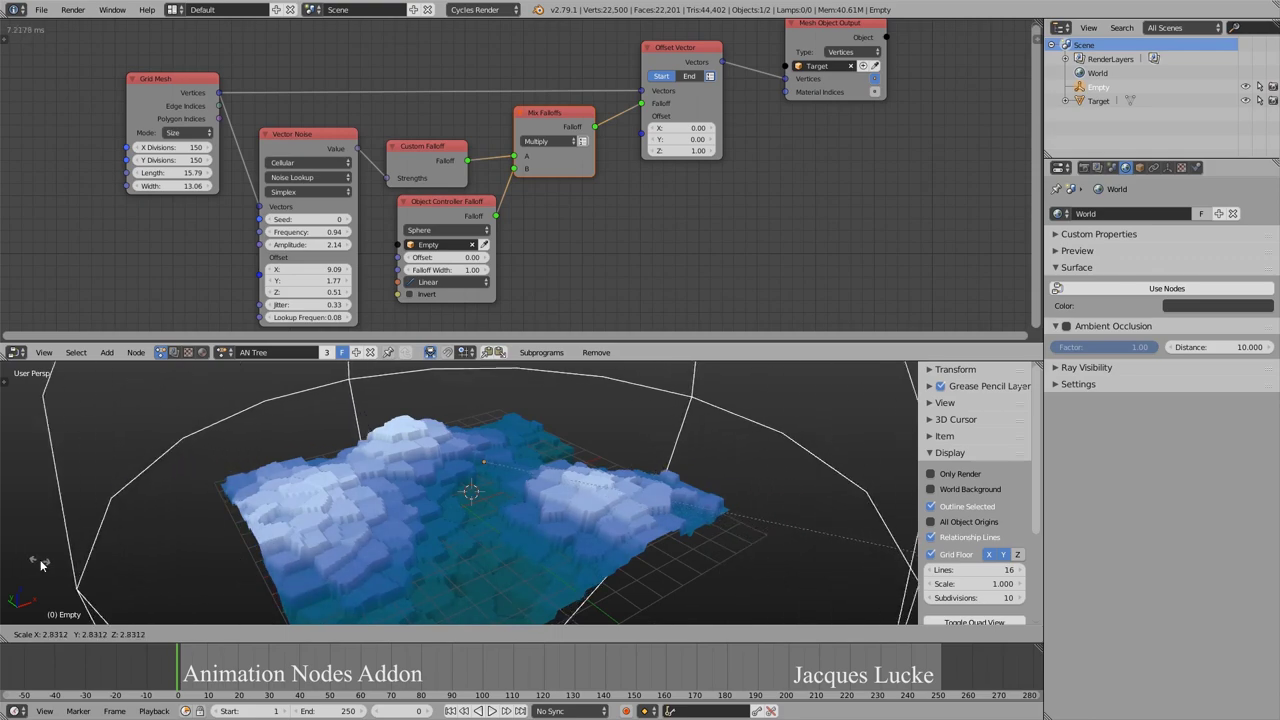
click(822, 496)
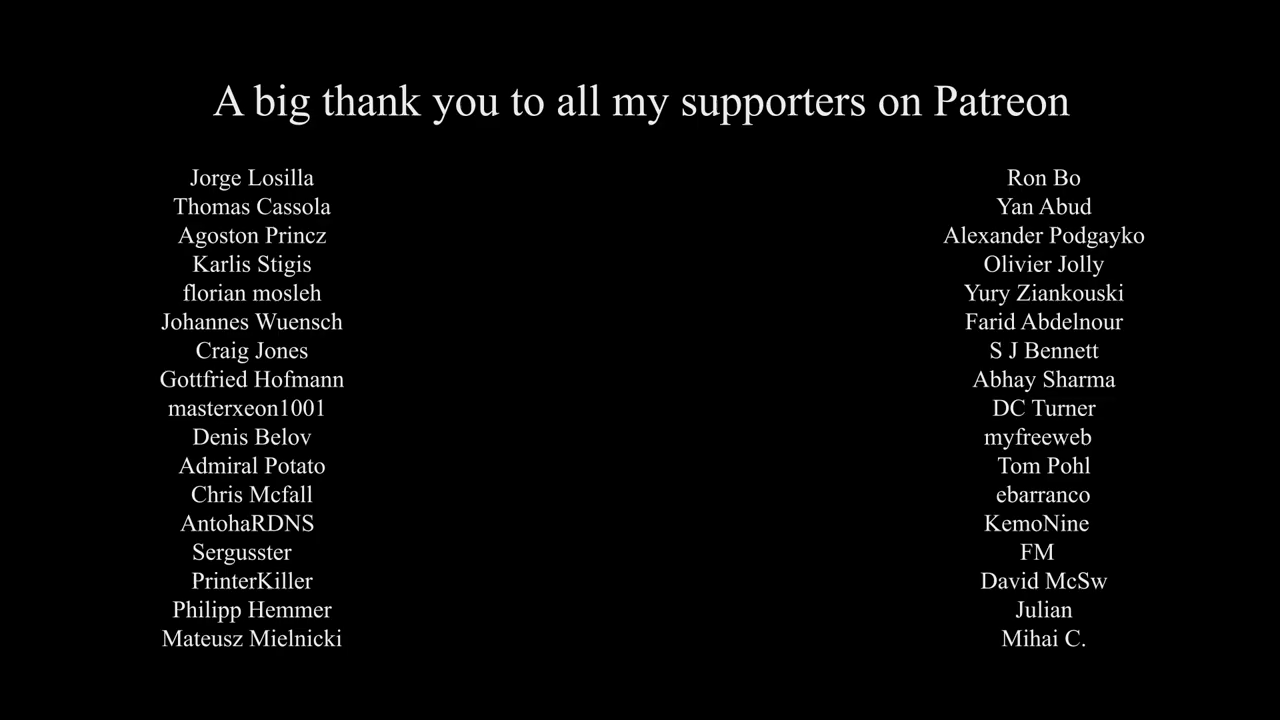